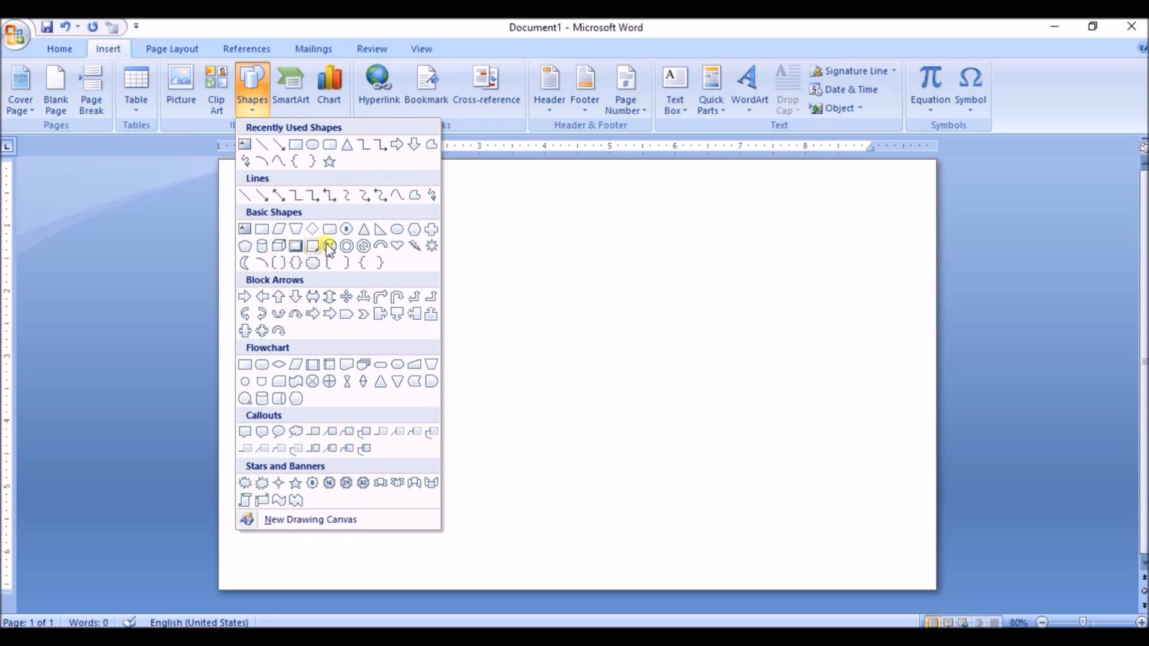
Draw a donut shape about 5.73" wide and 5.73" high on the page
click(345, 245)
drag(291, 196, 664, 557)
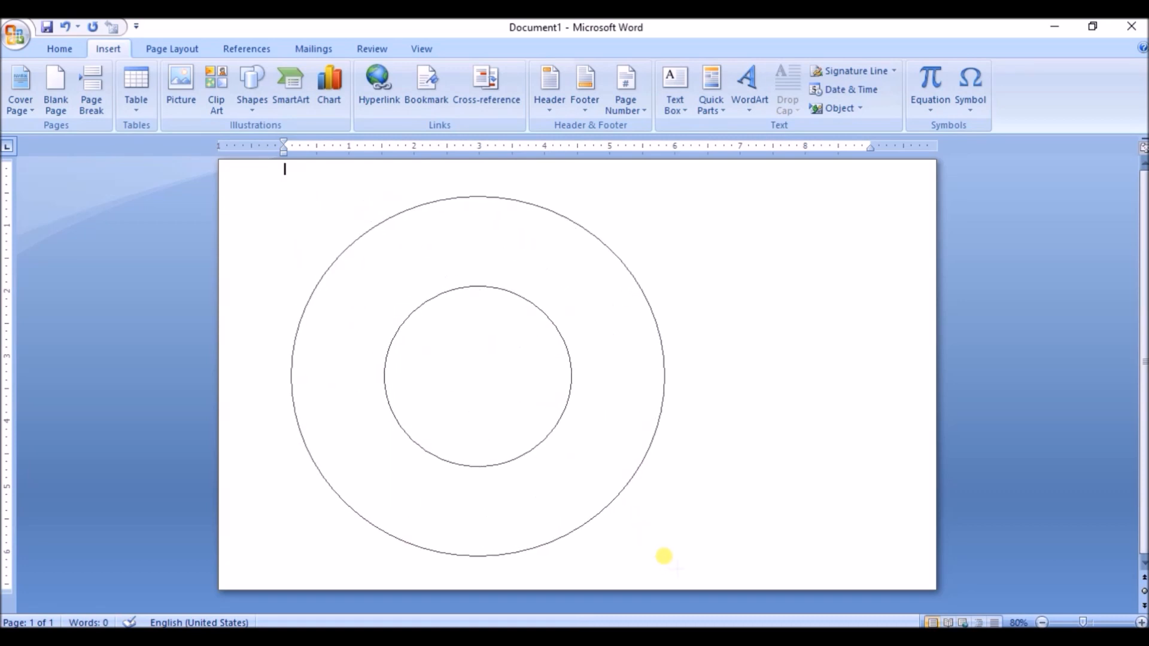
drag(664, 556, 664, 557)
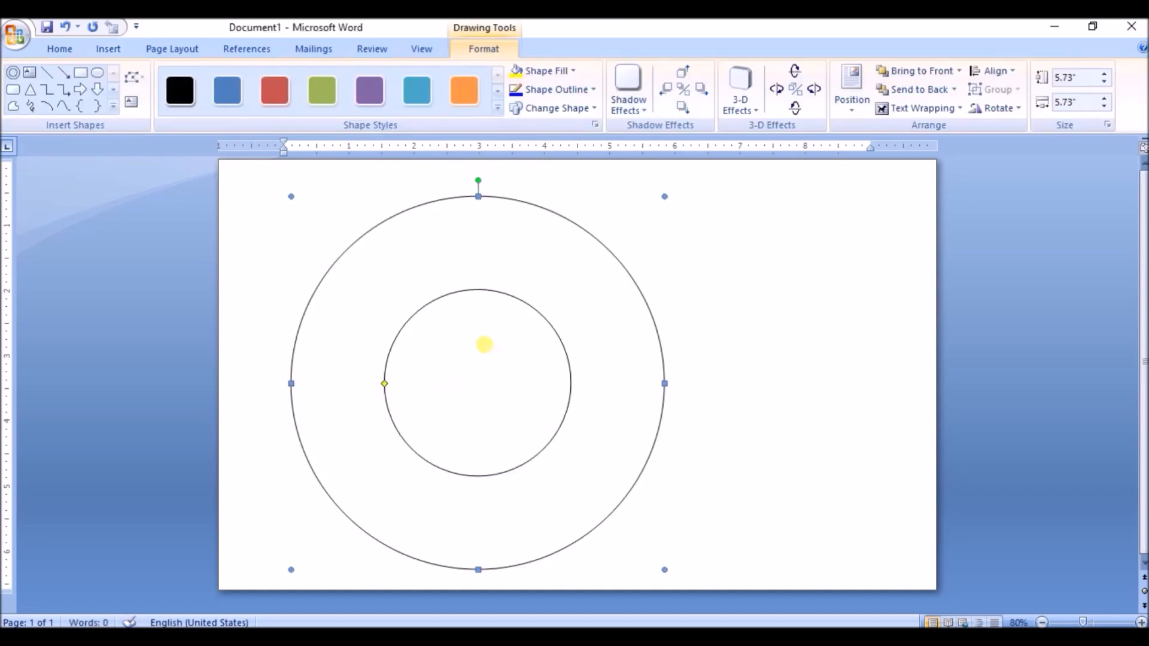
Nudge the donut rightward toward the middle of the page and enlarge its hole to make a thinner ring
key(Right)
key(Right)
key(Right)
key(Right)
key(Right)
key(Right)
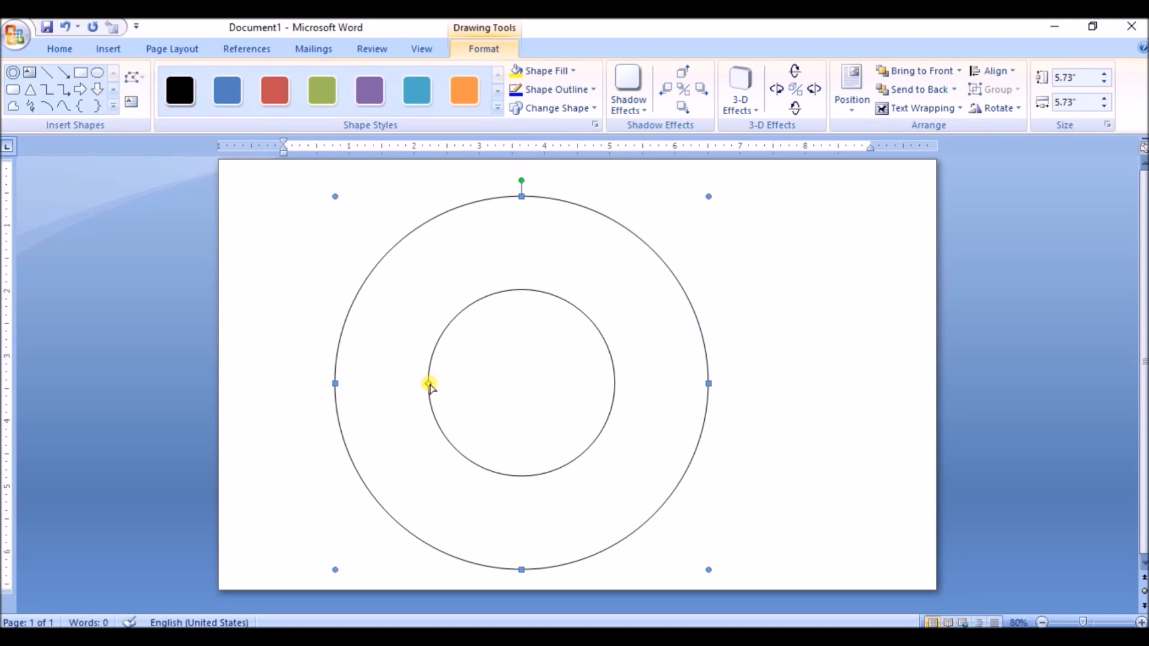
drag(428, 384, 375, 386)
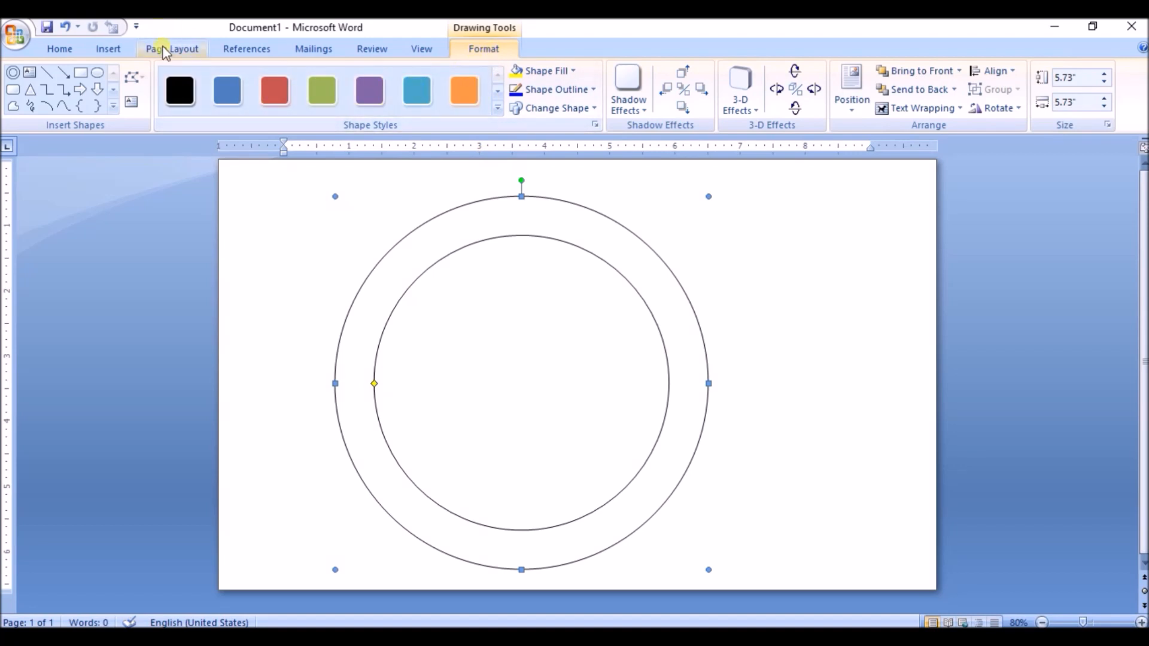
Insert a 32-point star about 5.51" high and 5.79" wide and move it over the donut ring
click(111, 50)
click(252, 99)
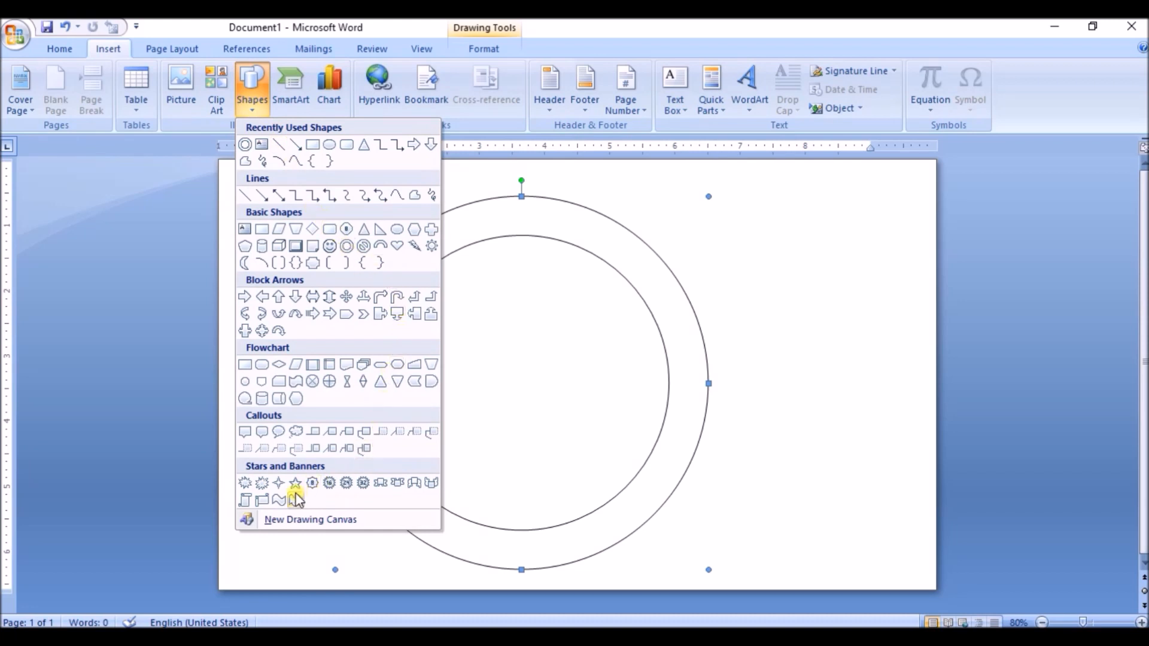
click(364, 485)
drag(388, 245, 766, 604)
drag(580, 367, 520, 350)
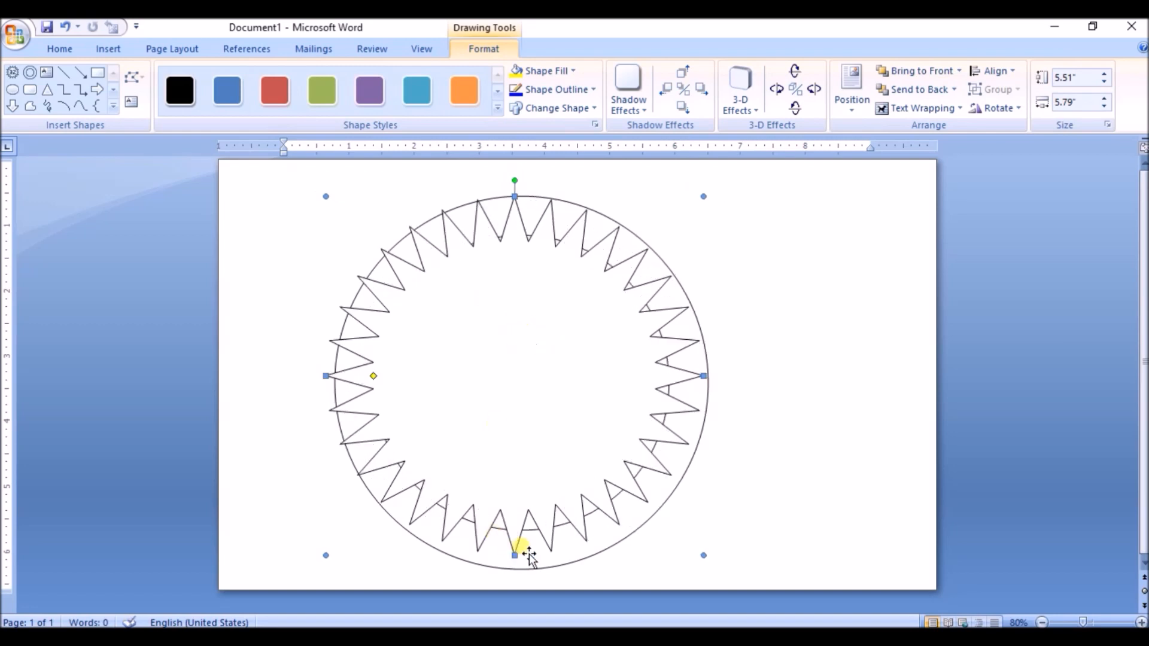
Resize the 32-point star to about 5.79" high by 5.83" wide and adjust the depth of its points to fit the ring
drag(704, 556, 715, 574)
drag(375, 385, 363, 385)
drag(327, 574, 335, 574)
Draw an oval over the star's interior and place it centrally within the ring of points
click(113, 49)
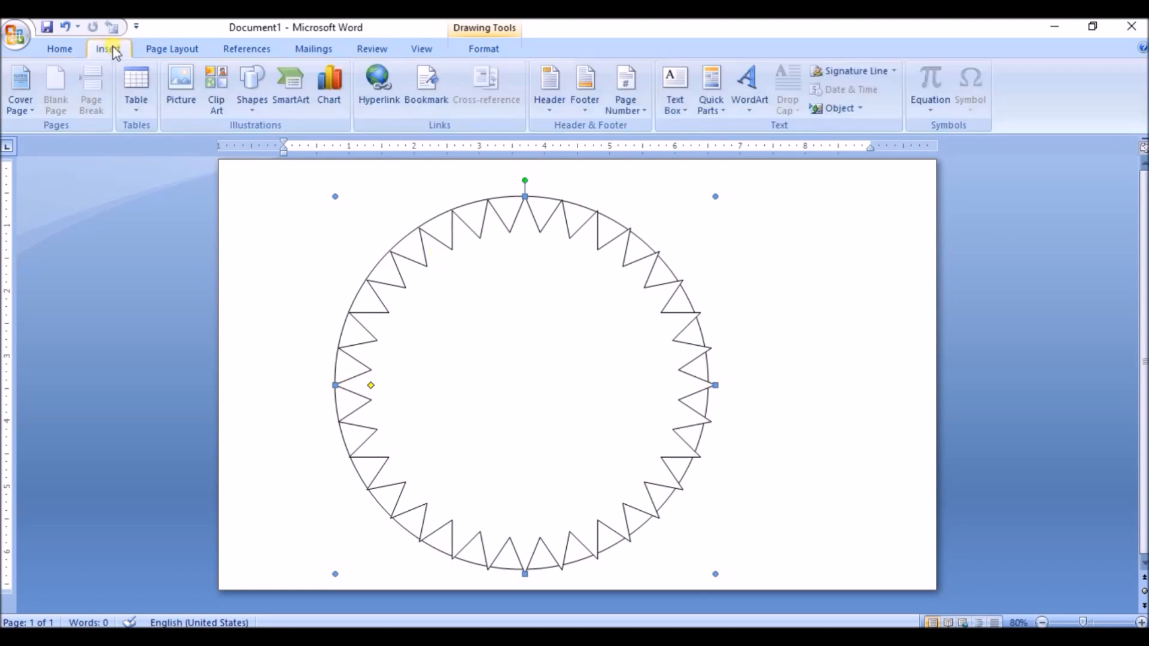
click(260, 99)
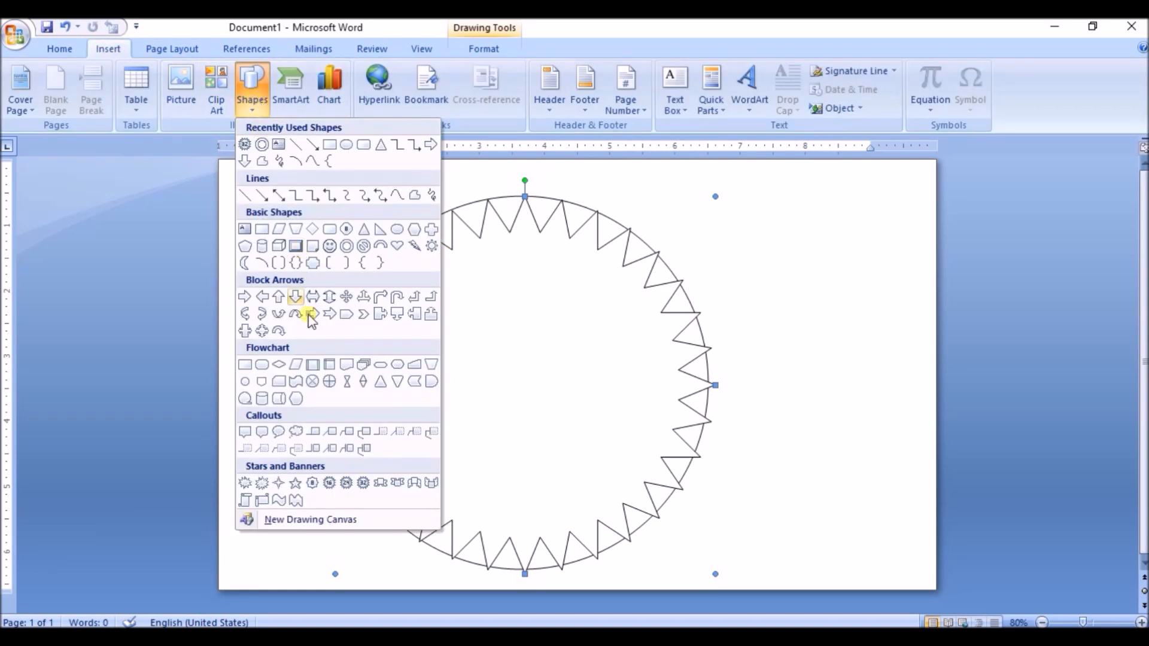
click(346, 144)
drag(413, 269, 698, 544)
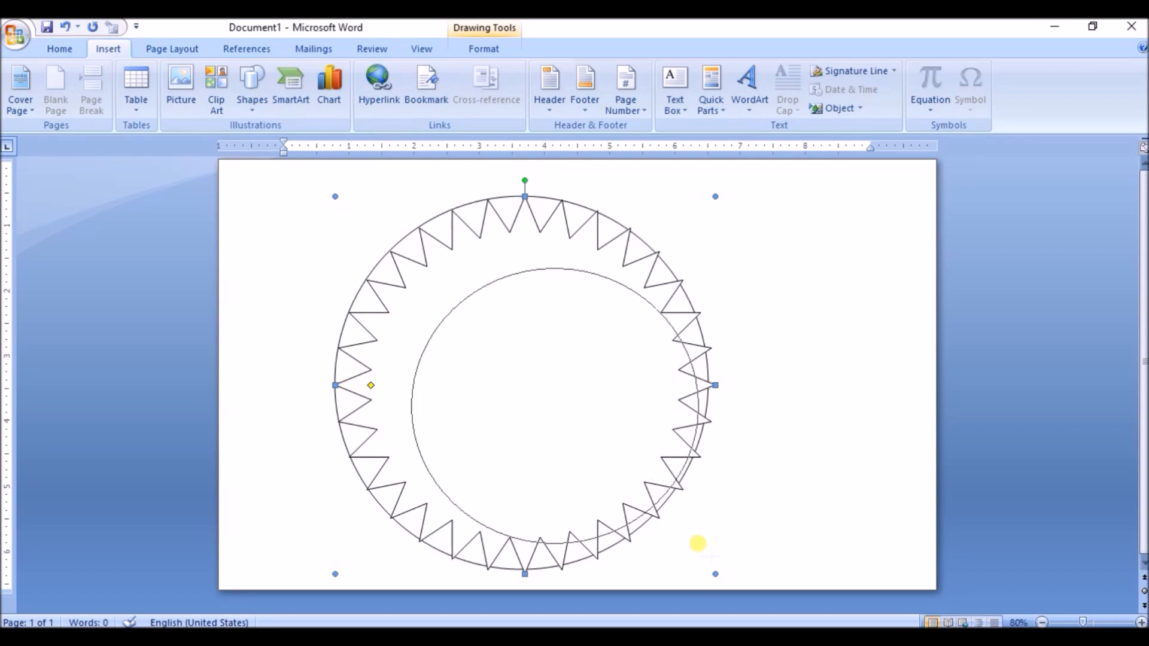
drag(698, 544, 696, 544)
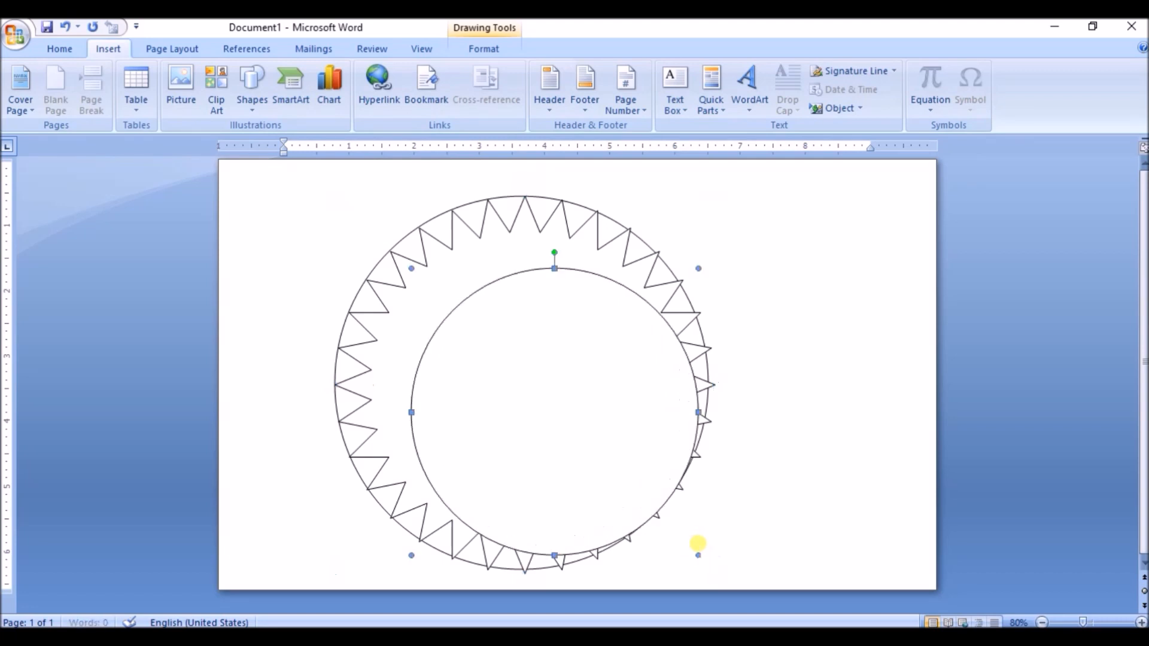
drag(611, 410, 570, 376)
Nudge the 32-point star slightly left and up in fine increments to align its points with the outer ring
click(372, 338)
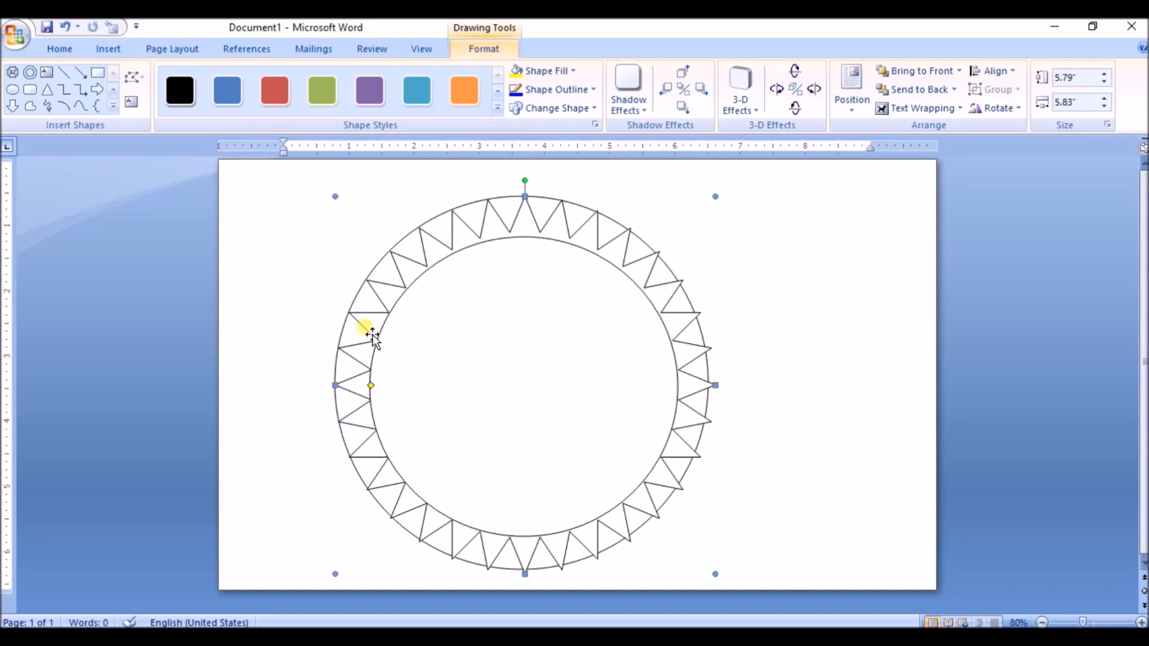
key(ctrl+Left)
key(ctrl+Left)
key(ctrl+Left)
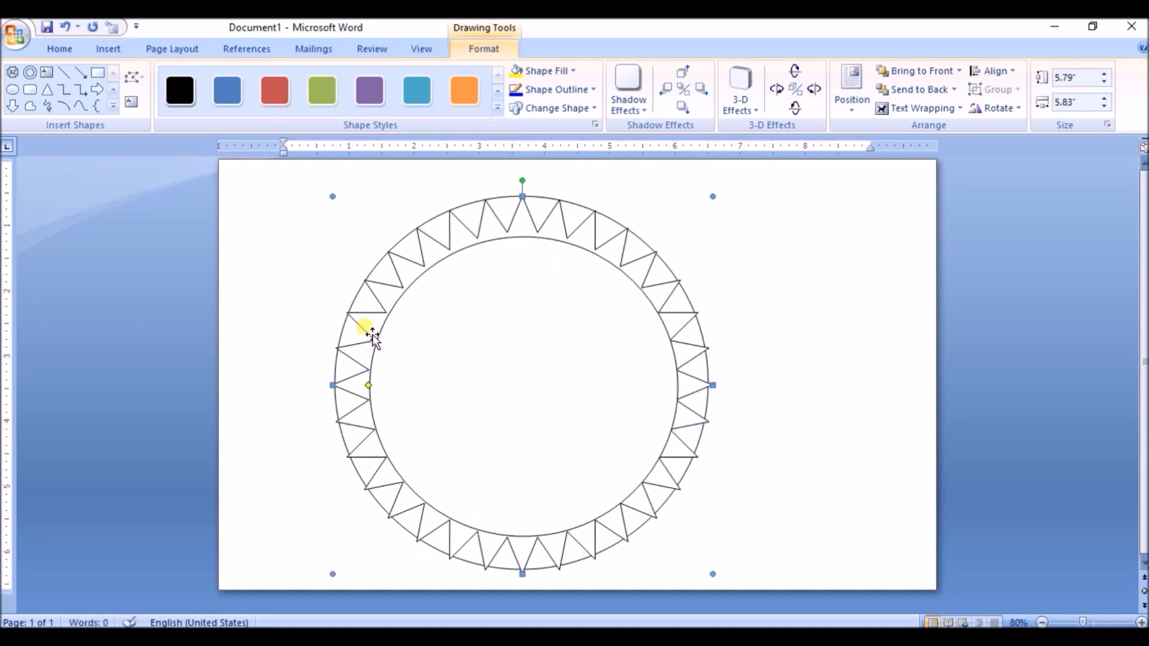
key(ctrl+Up)
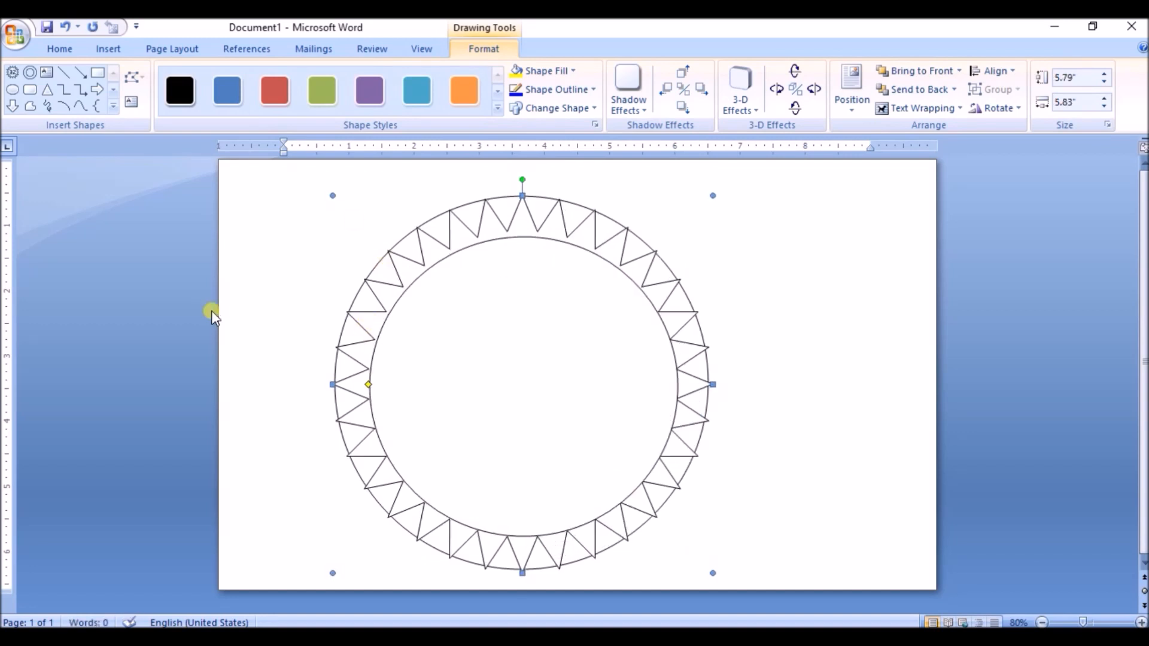
click(263, 277)
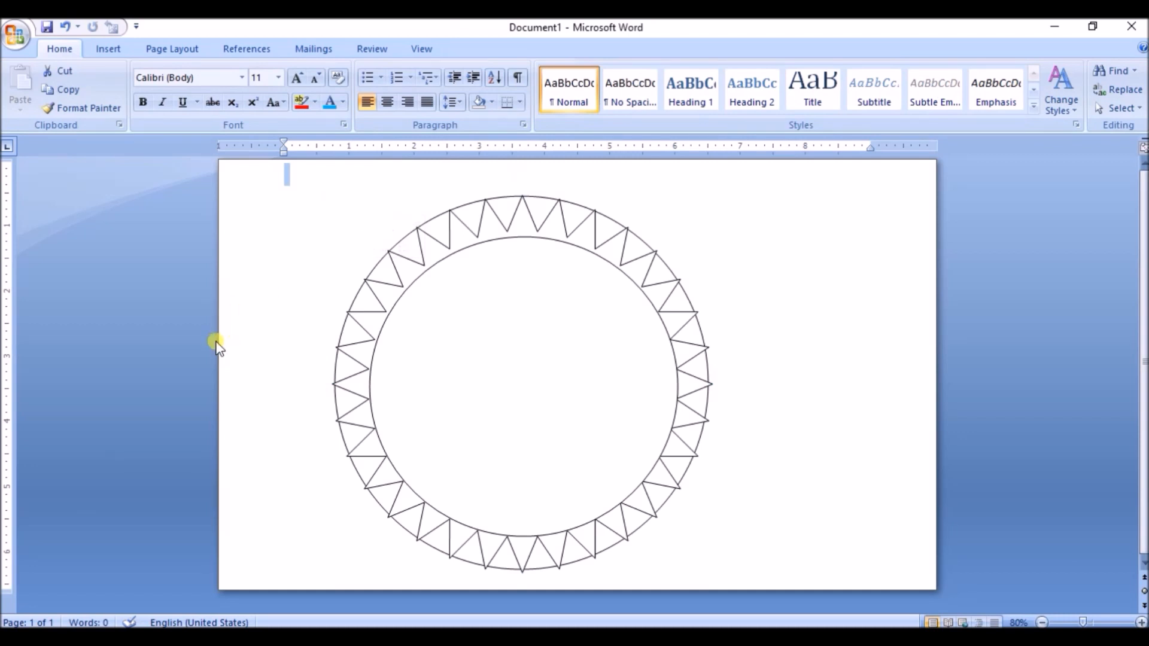
click(382, 311)
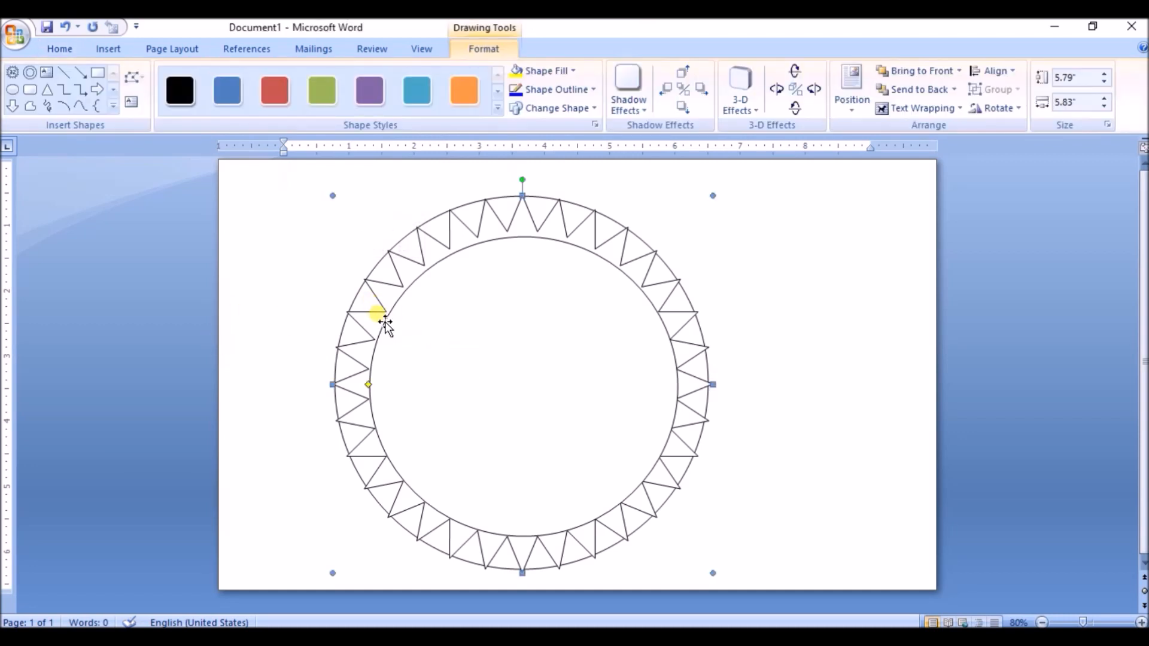
key(ctrl+Left)
key(ctrl+Left)
key(ctrl+Up)
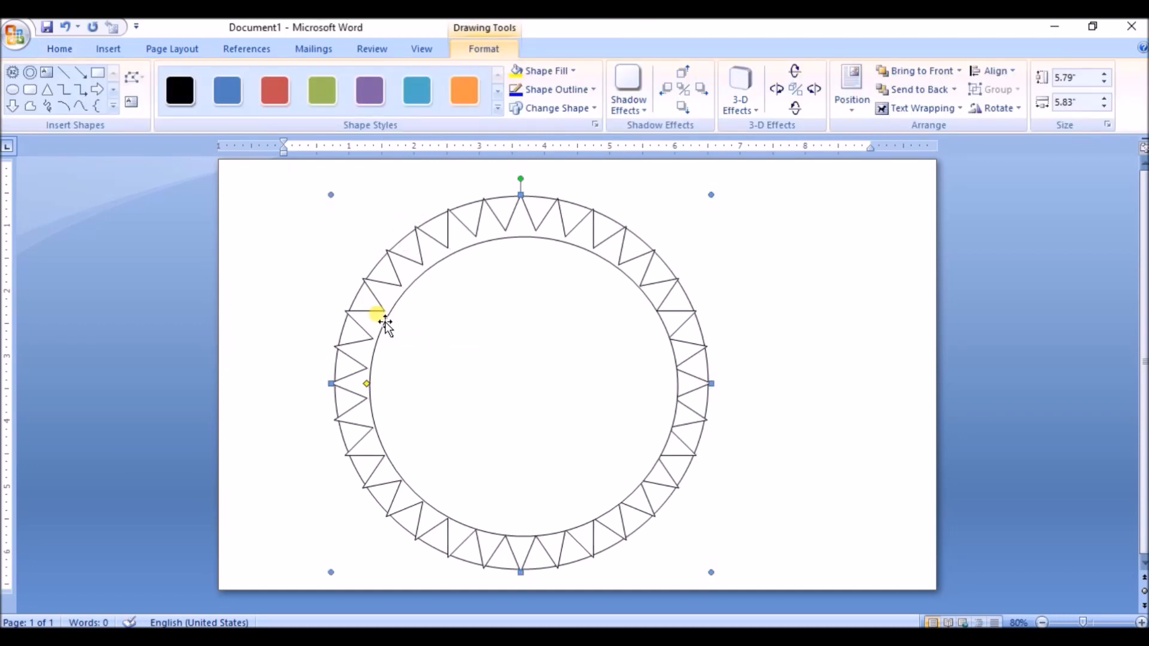
click(267, 225)
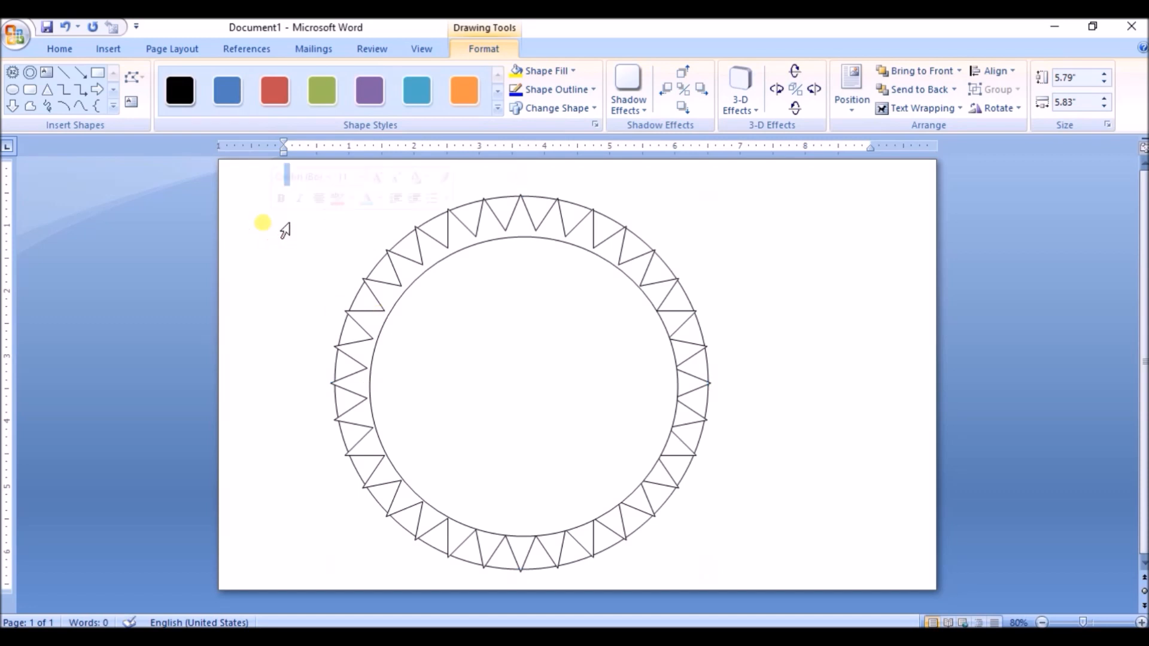
Fill the donut ring with a red-and-black striped fabric picture from the photos folder
double_click(447, 229)
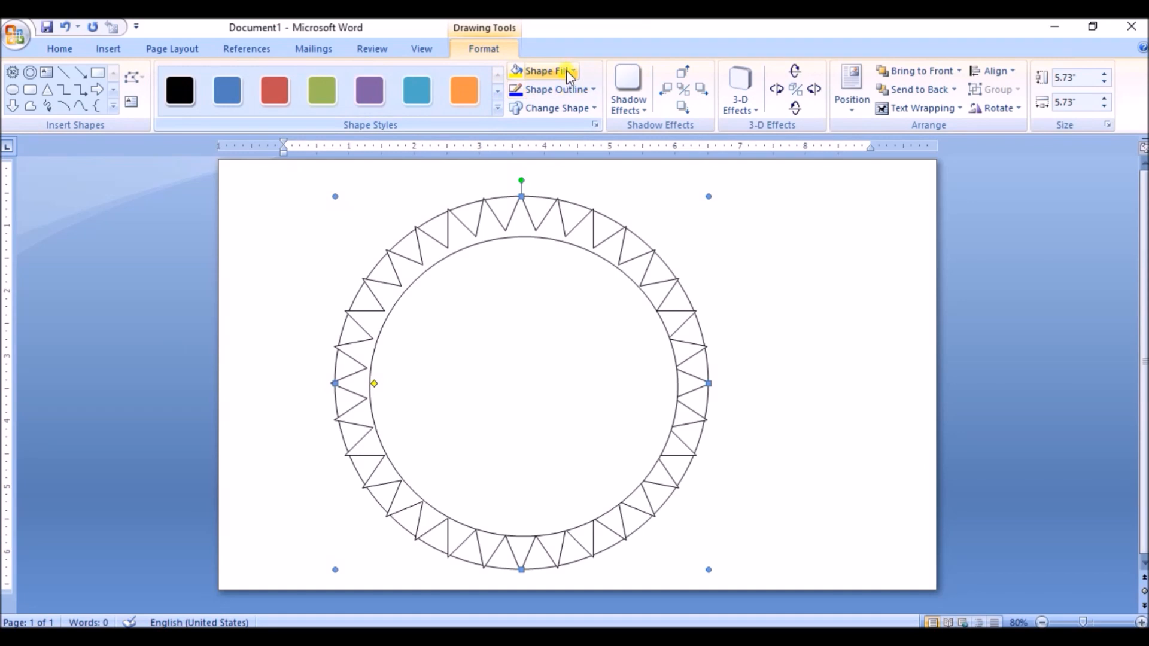
click(569, 74)
click(589, 259)
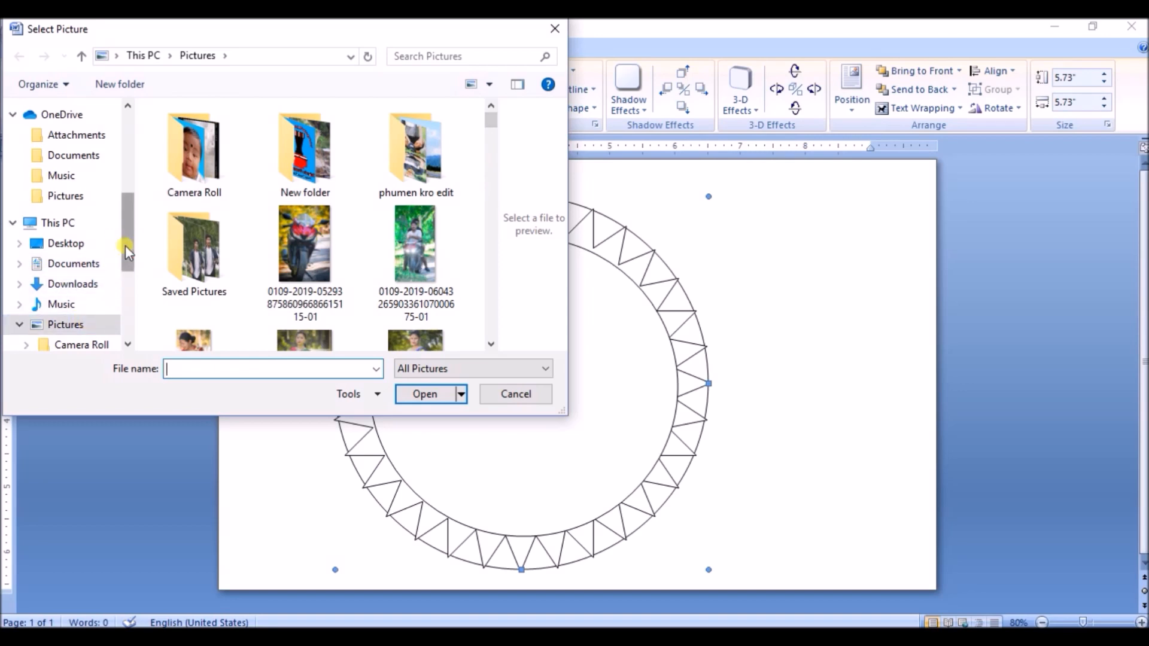
drag(123, 246, 128, 306)
click(425, 395)
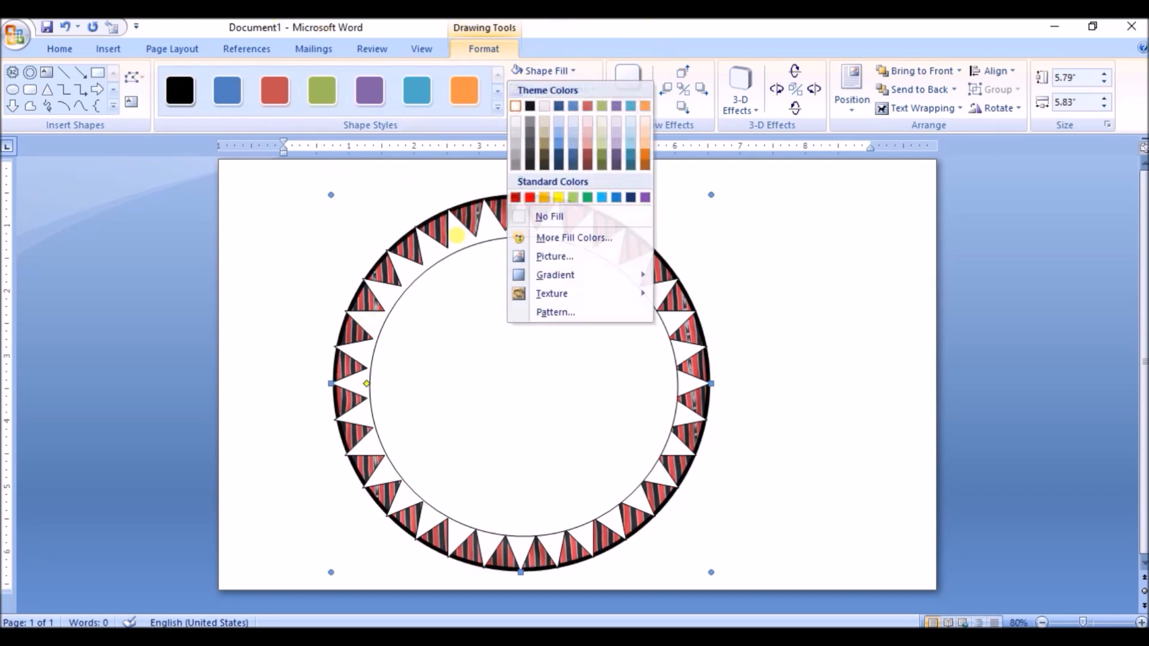
Fill the 32-point star with the picture DSC_1732
click(457, 236)
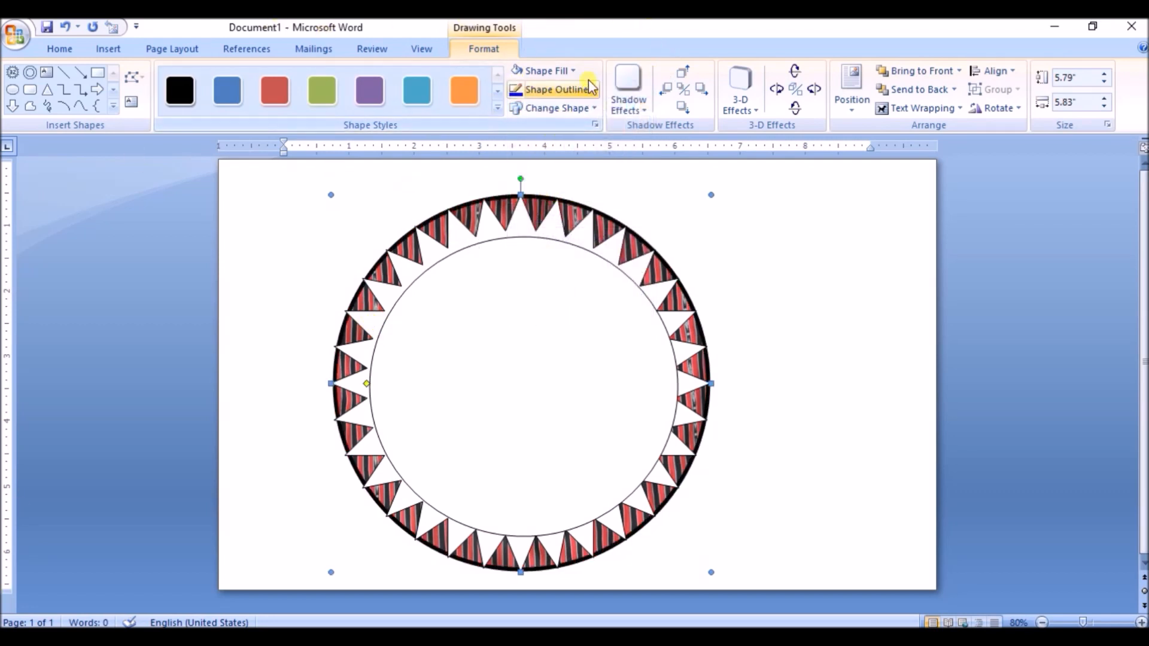
click(571, 71)
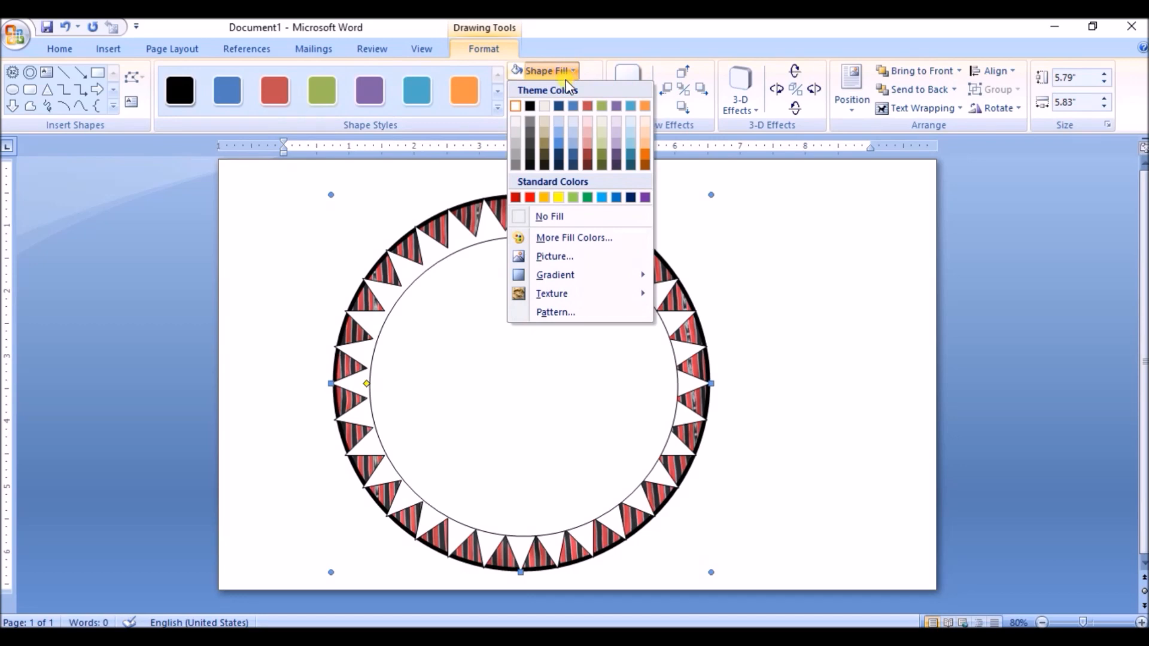
click(587, 258)
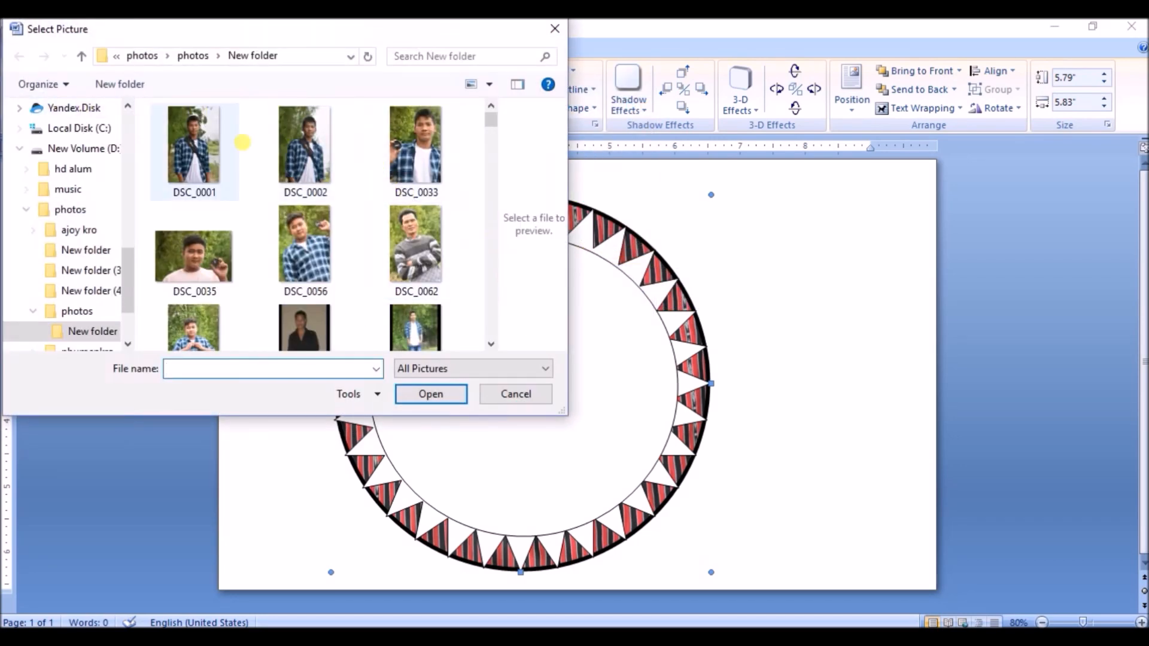
drag(493, 123, 506, 336)
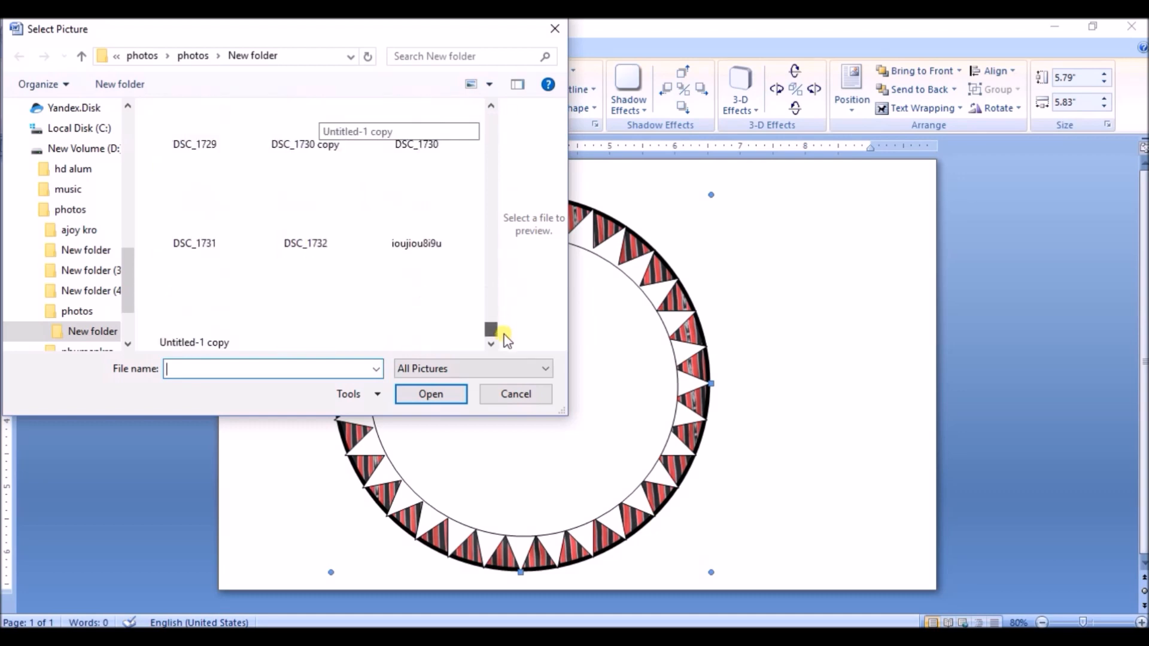
click(298, 198)
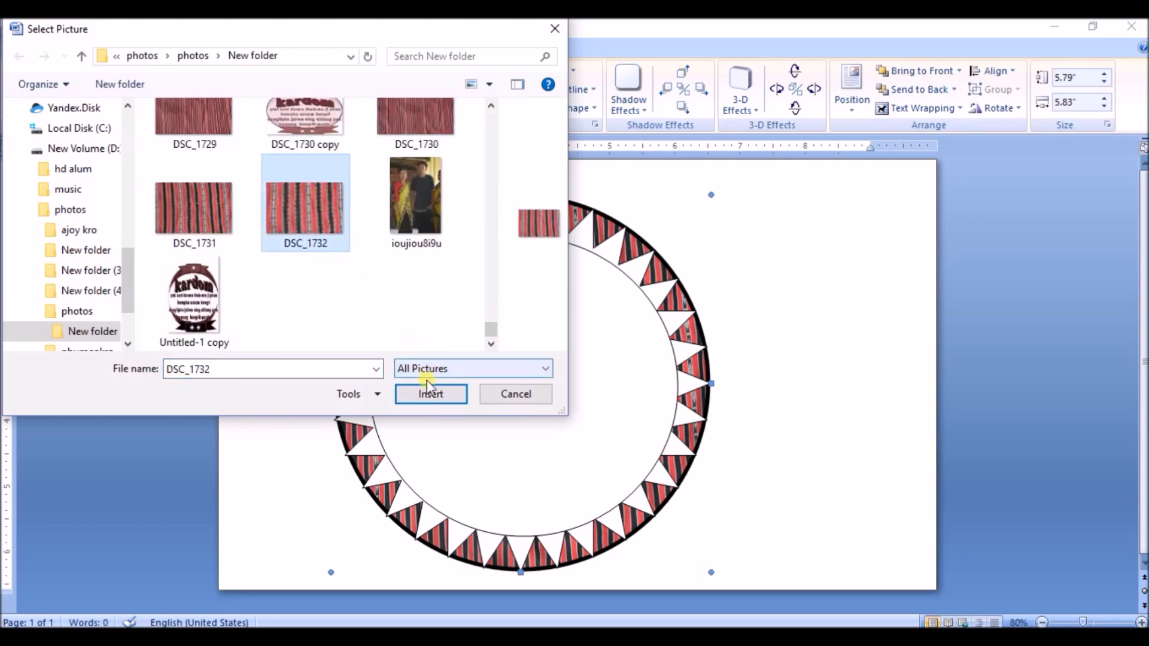
click(430, 393)
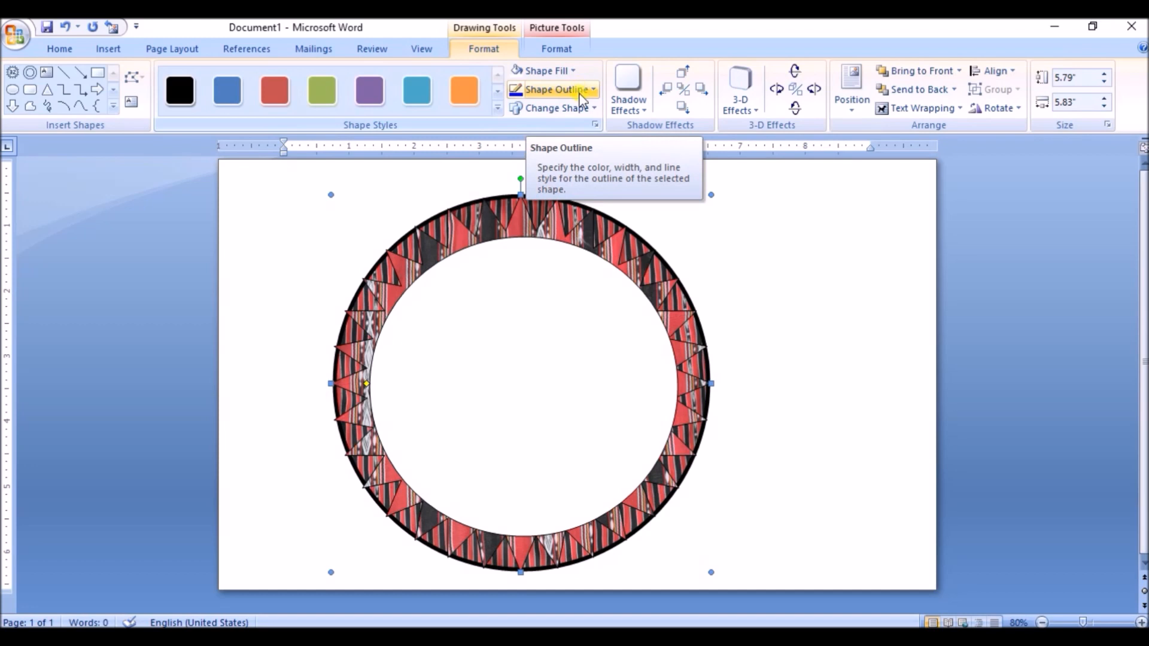
Apply a heavier outline weight to the 32-point star
click(582, 91)
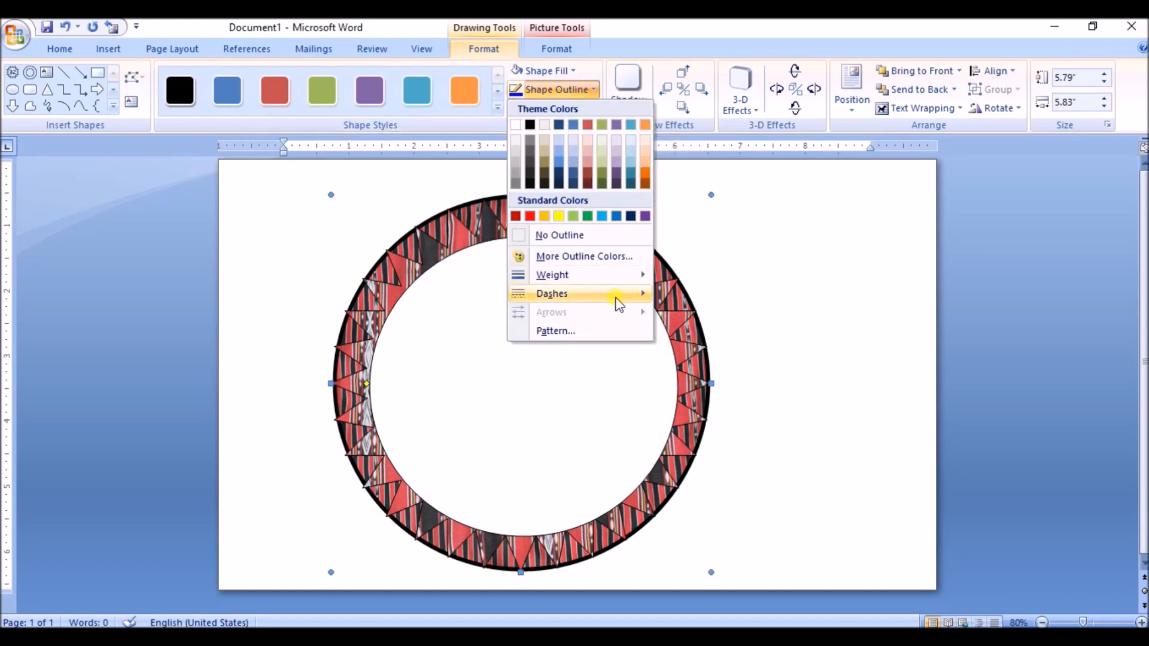
mouse_move(636, 284)
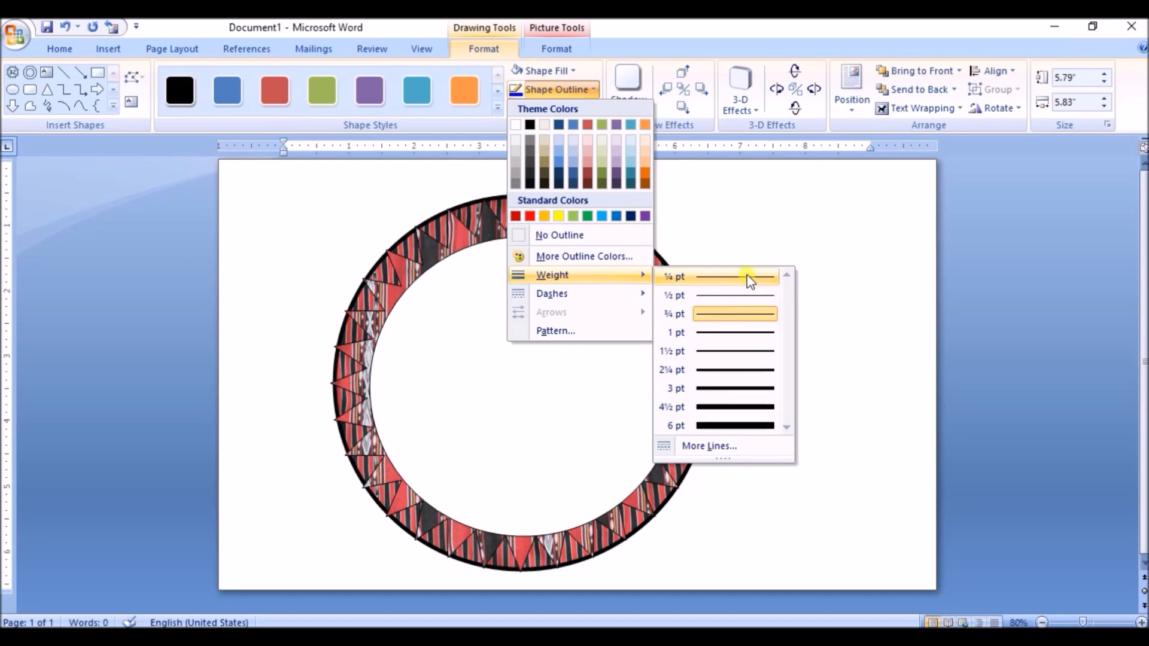
click(756, 362)
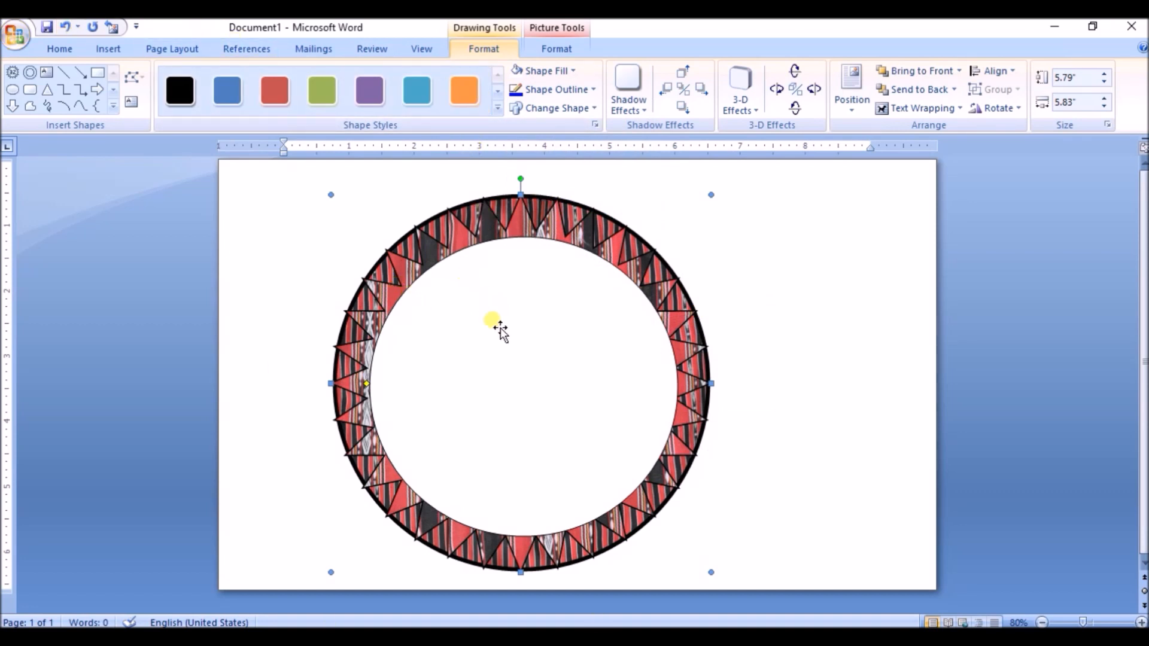
Shrink the inner oval to about 4.2" high by 4.57" wide
click(377, 406)
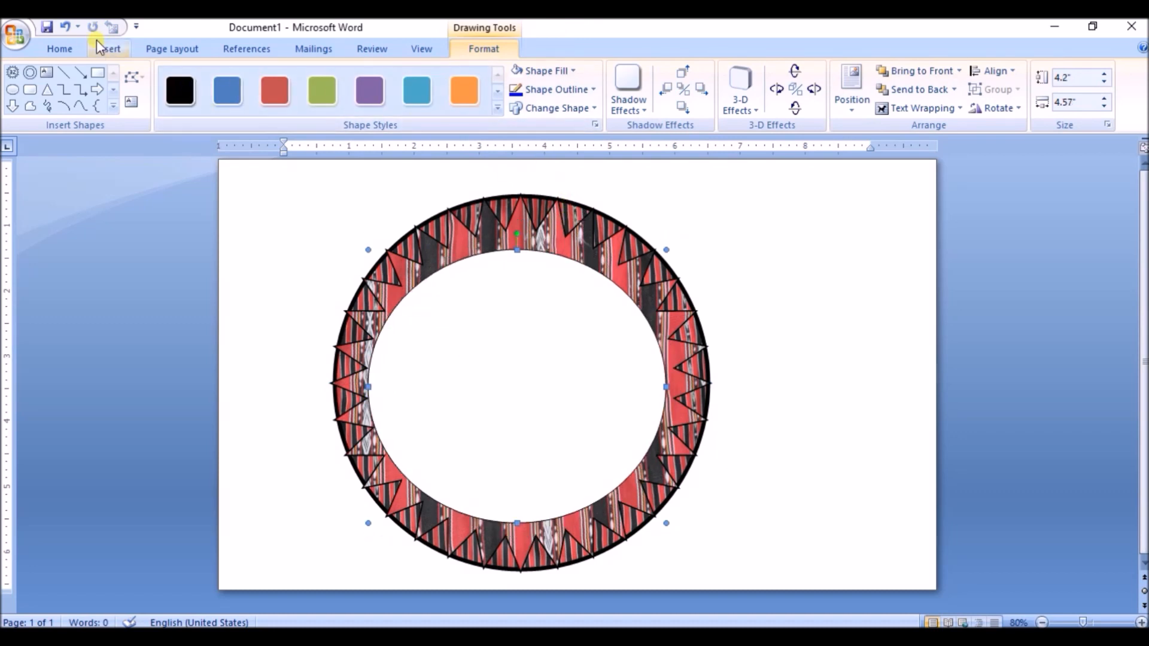
click(101, 47)
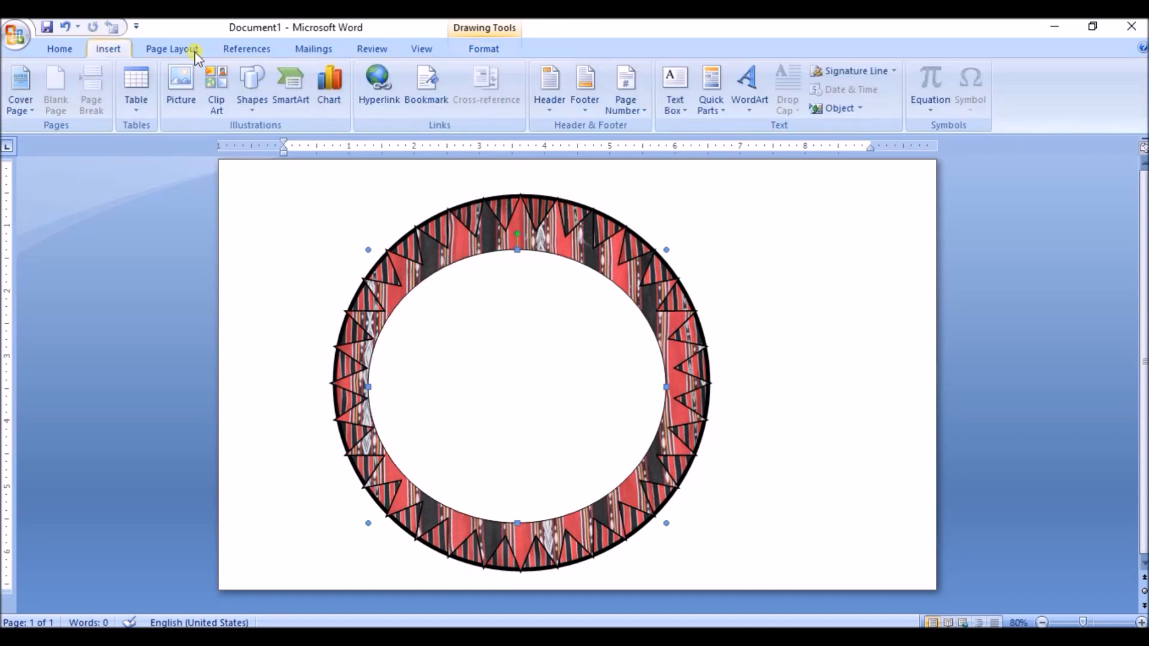
click(750, 100)
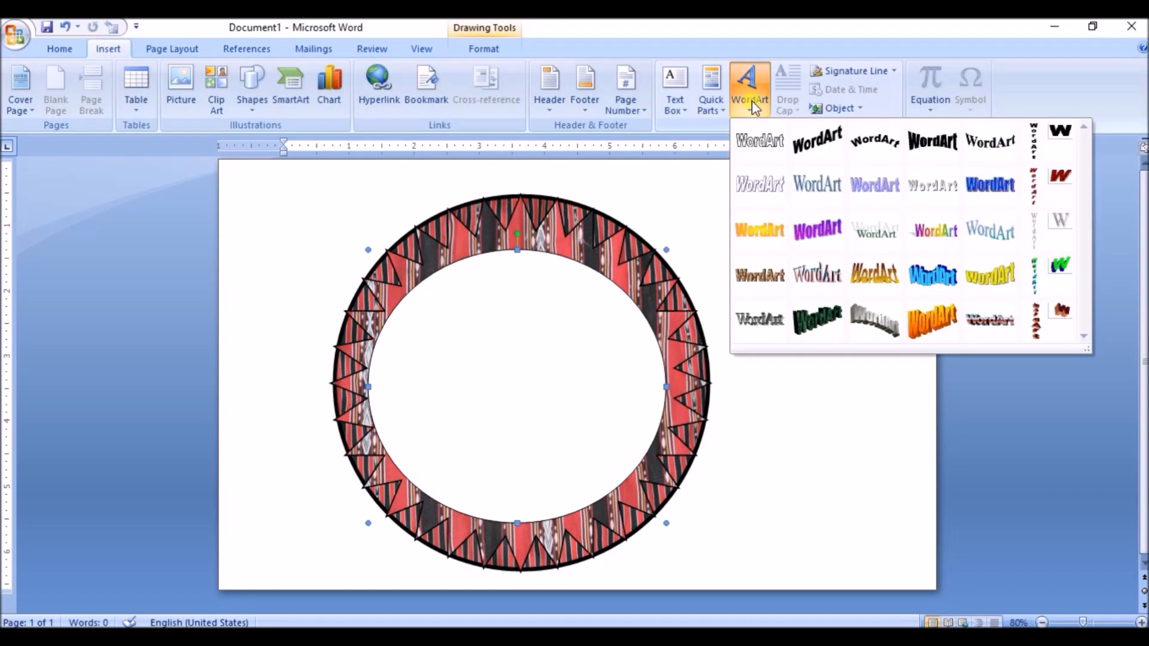
click(552, 299)
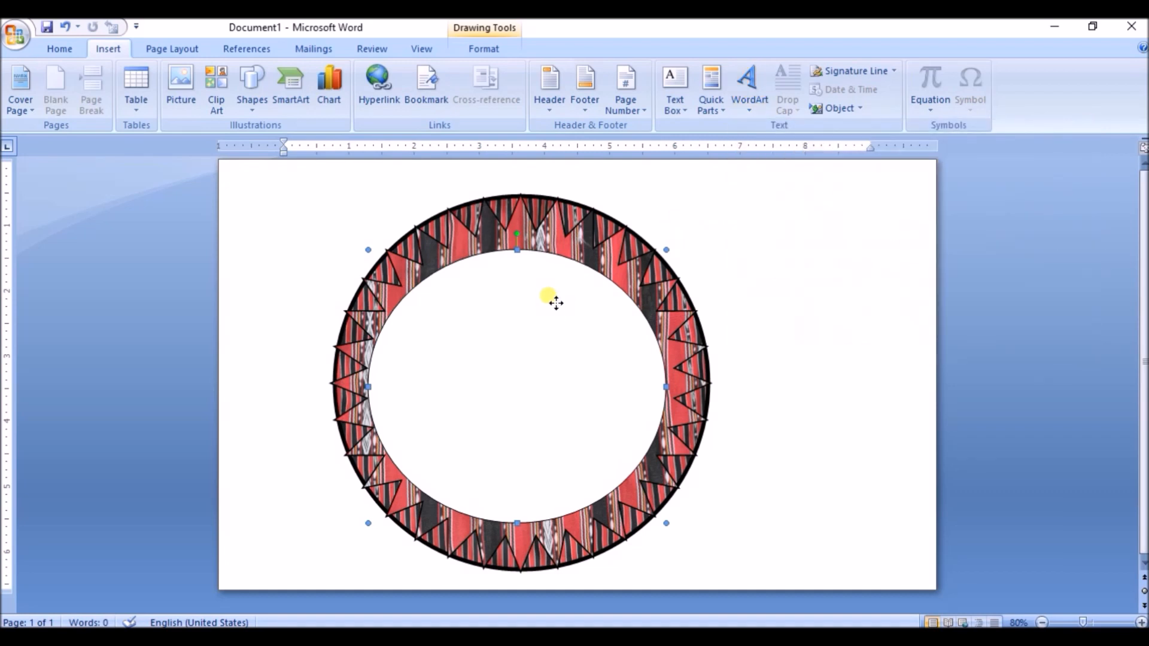
right_click(544, 296)
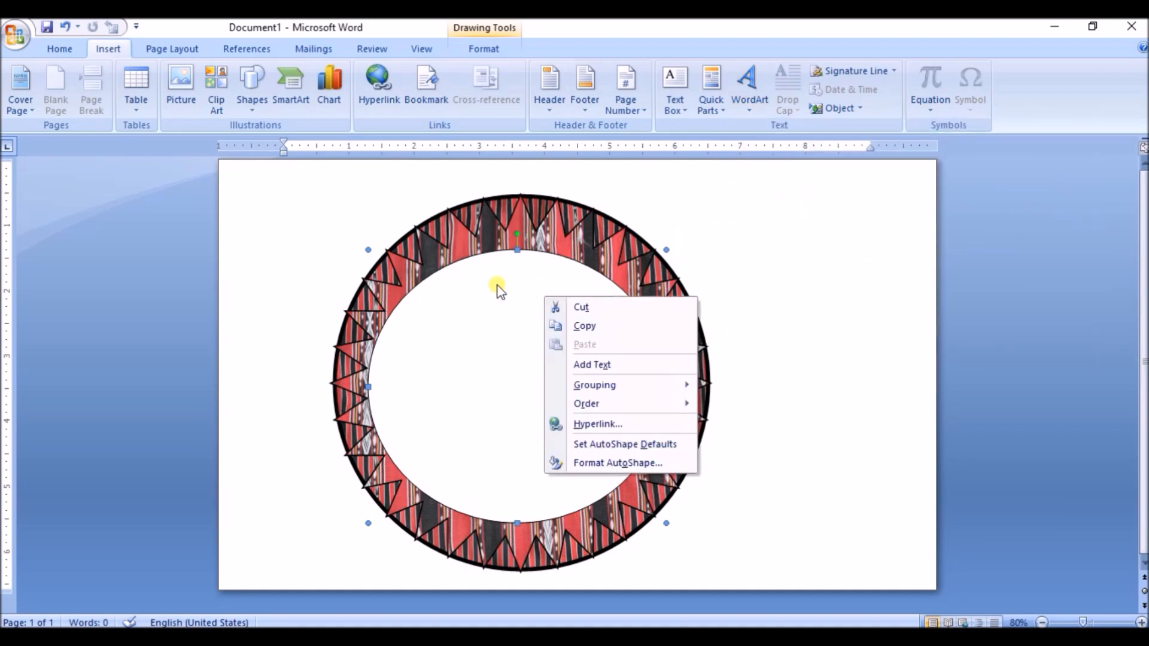
click(638, 376)
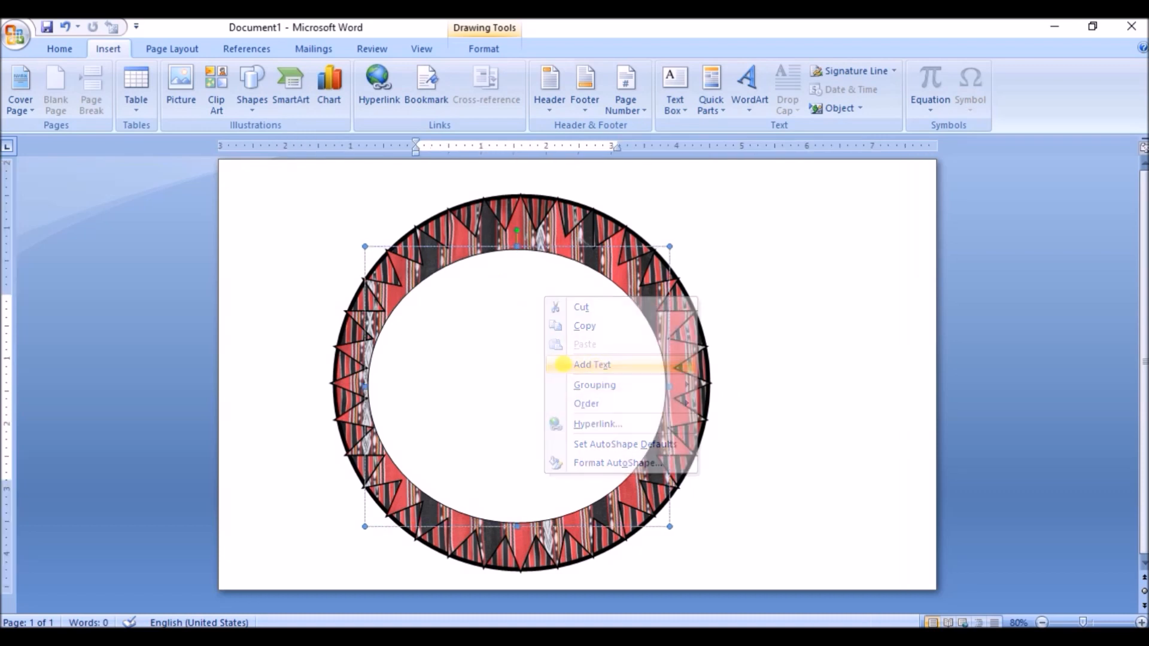
click(834, 200)
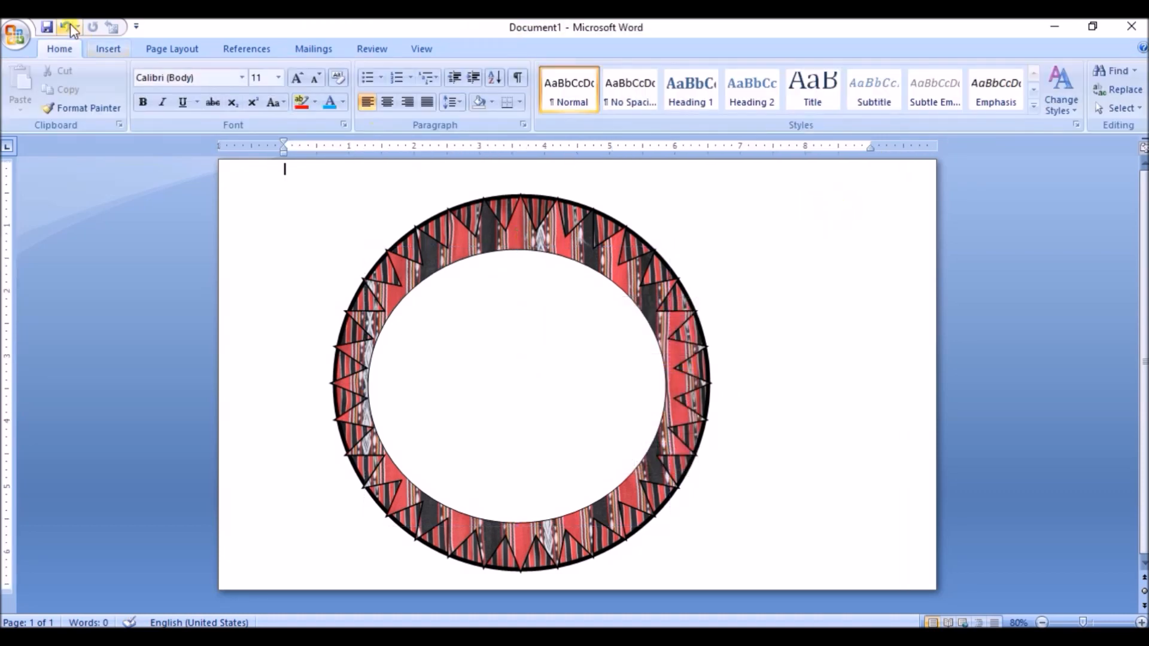
Insert a WordArt in the first, plain outlined style reading KRO, with Arial Black at size 36
click(107, 50)
click(753, 98)
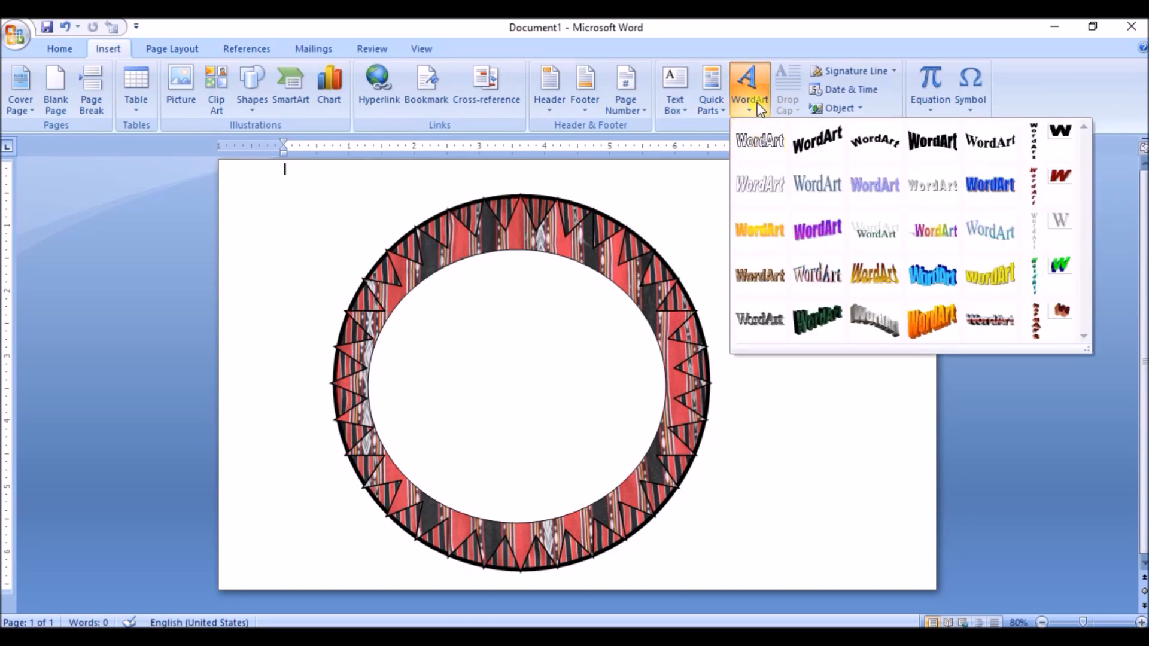
click(767, 145)
click(744, 249)
key(BackSpace)
key(BackSpace)
key(BackSpace)
key(BackSpace)
key(BackSpace)
key(BackSpace)
key(BackSpace)
key(BackSpace)
key(BackSpace)
key(ctrl+a)
key(BackSpace)
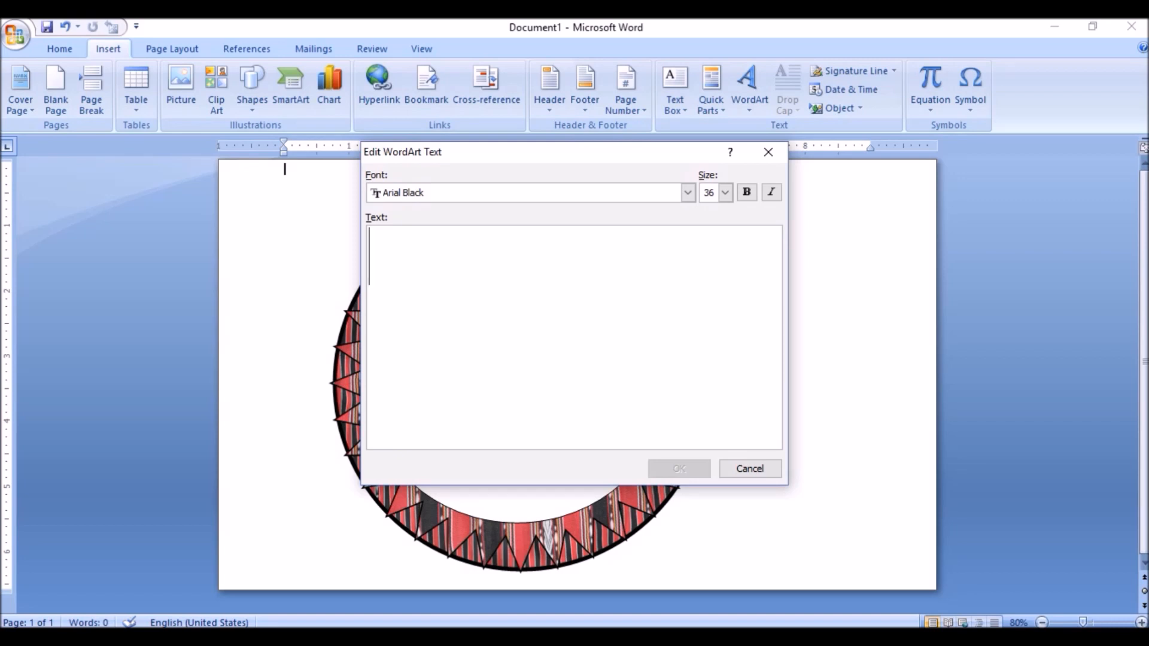
text(KRO)
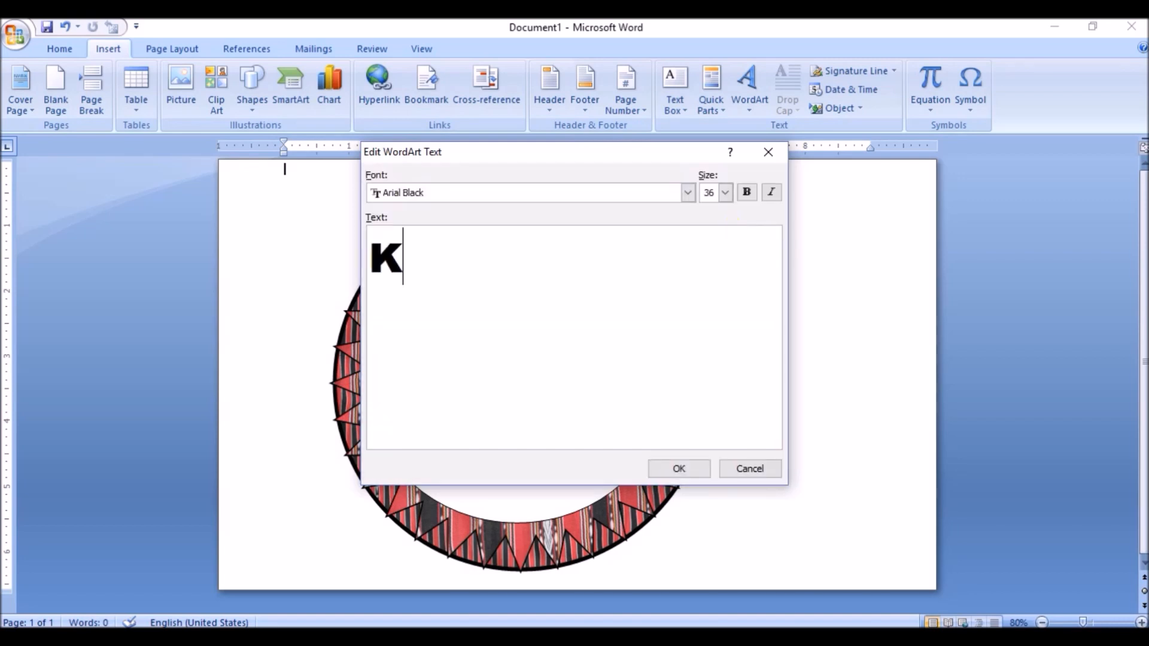
click(695, 473)
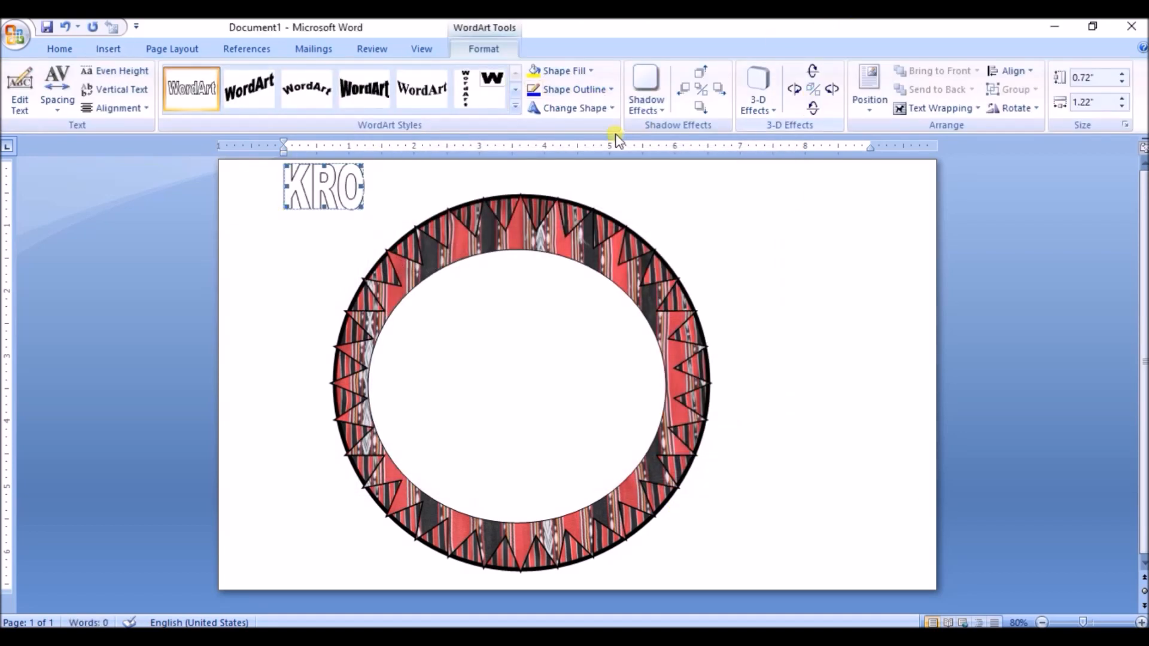
Set the KRO WordArt in front of text, place it in the oval's upper half and enlarge it to about 0.96" by 3.55"
click(958, 109)
click(947, 206)
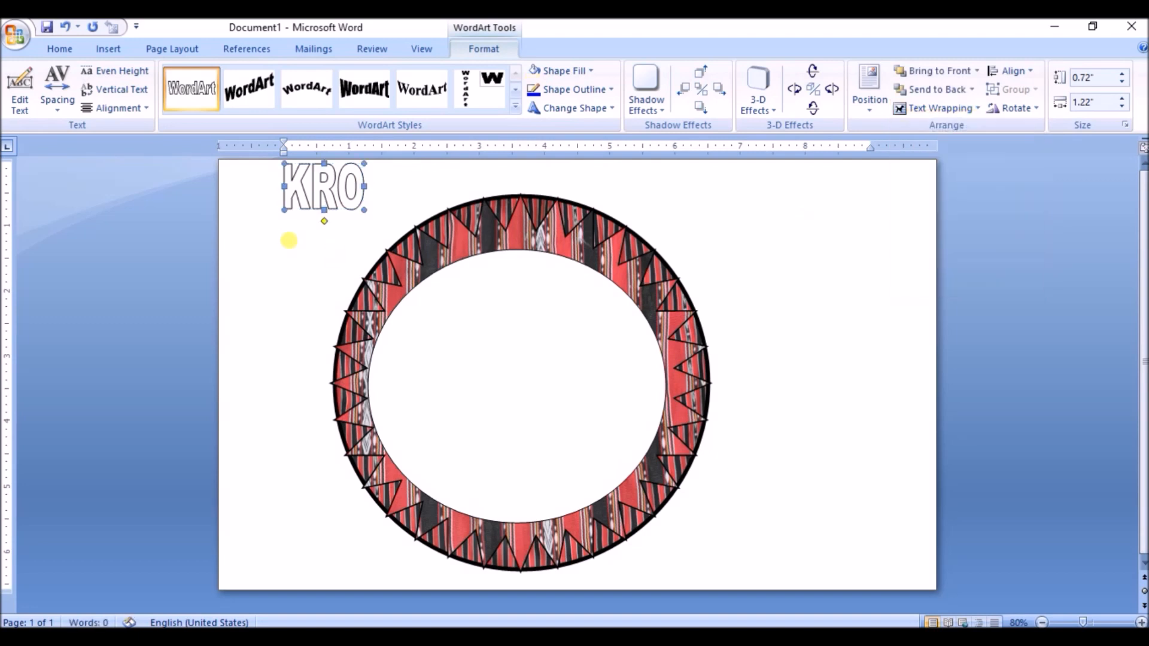
click(350, 228)
drag(326, 178, 503, 313)
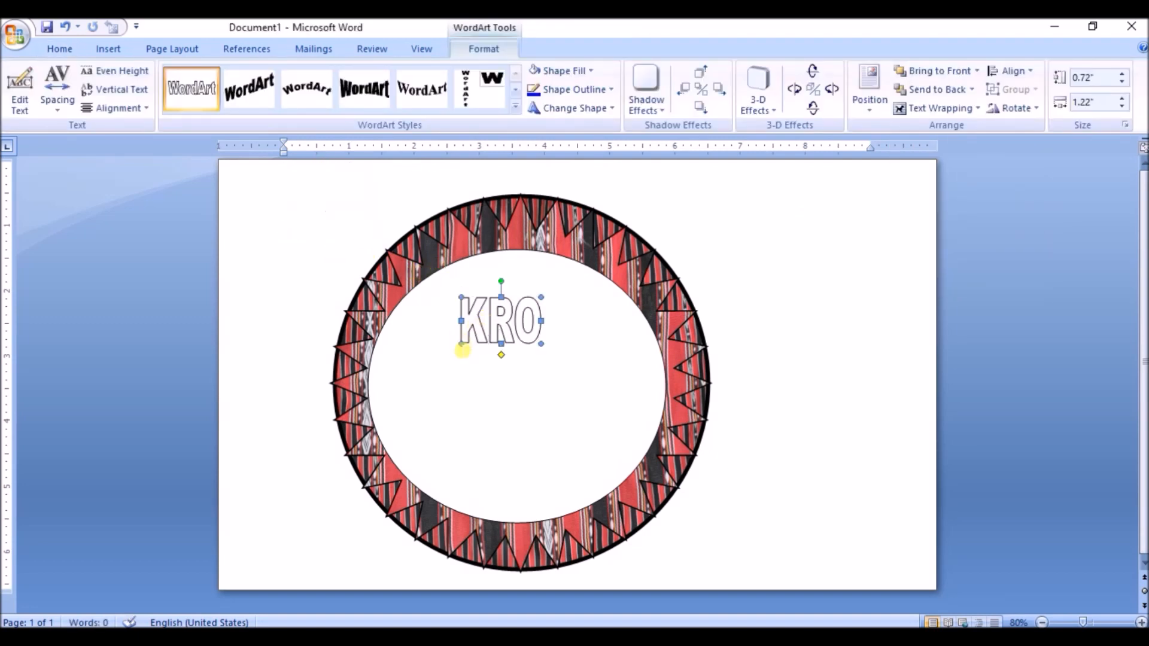
drag(464, 352, 401, 380)
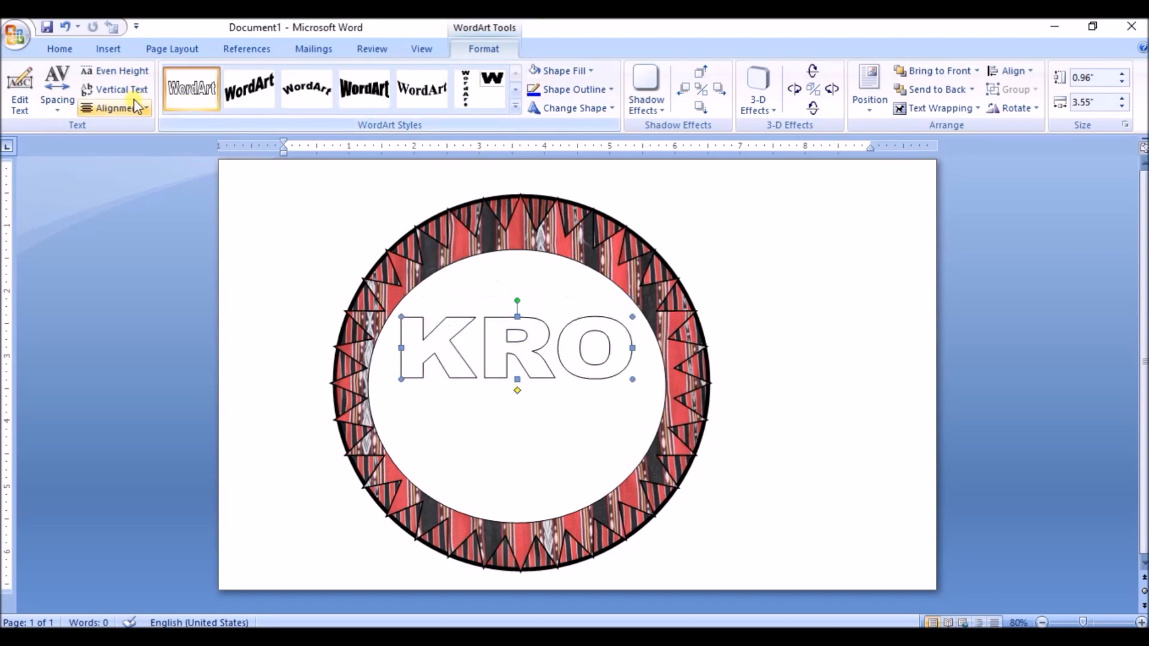
Insert a second WordArt in the same outlined style reading NIHANG, with Arial Black at size 36
click(95, 53)
click(748, 87)
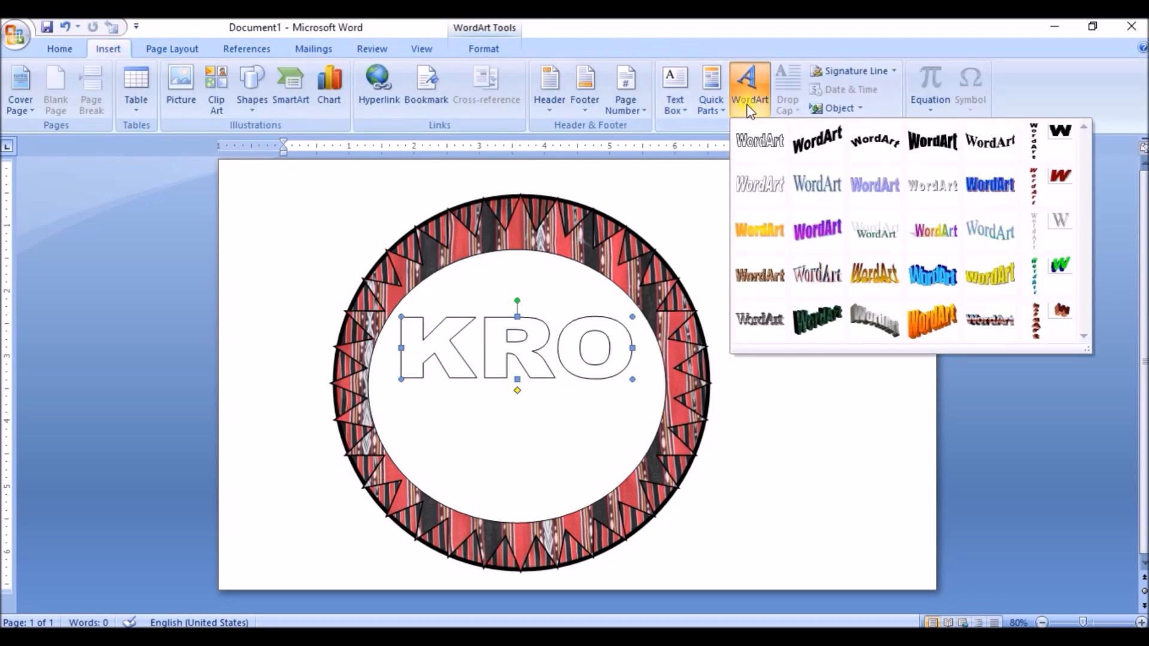
click(759, 141)
click(747, 264)
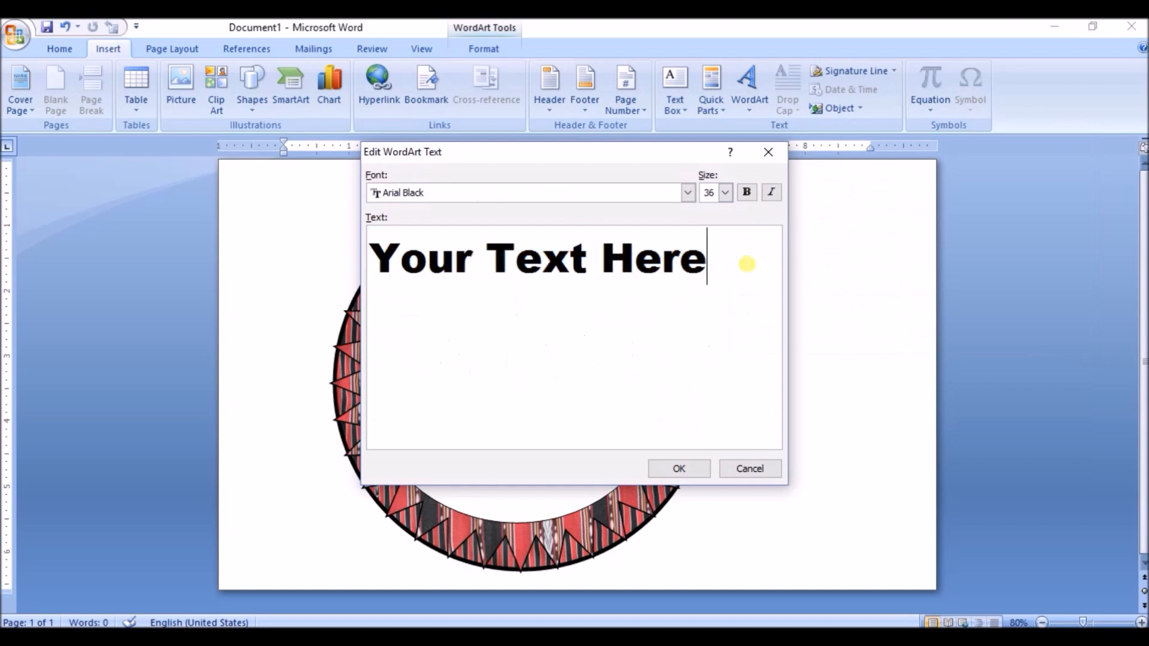
key(BackSpace)
key(BackSpace)
key(BackSpace)
key(BackSpace)
key(BackSpace)
key(BackSpace)
key(BackSpace)
key(BackSpace)
key(BackSpace)
key(BackSpace)
key(BackSpace)
key(BackSpace)
key(BackSpace)
key(BackSpace)
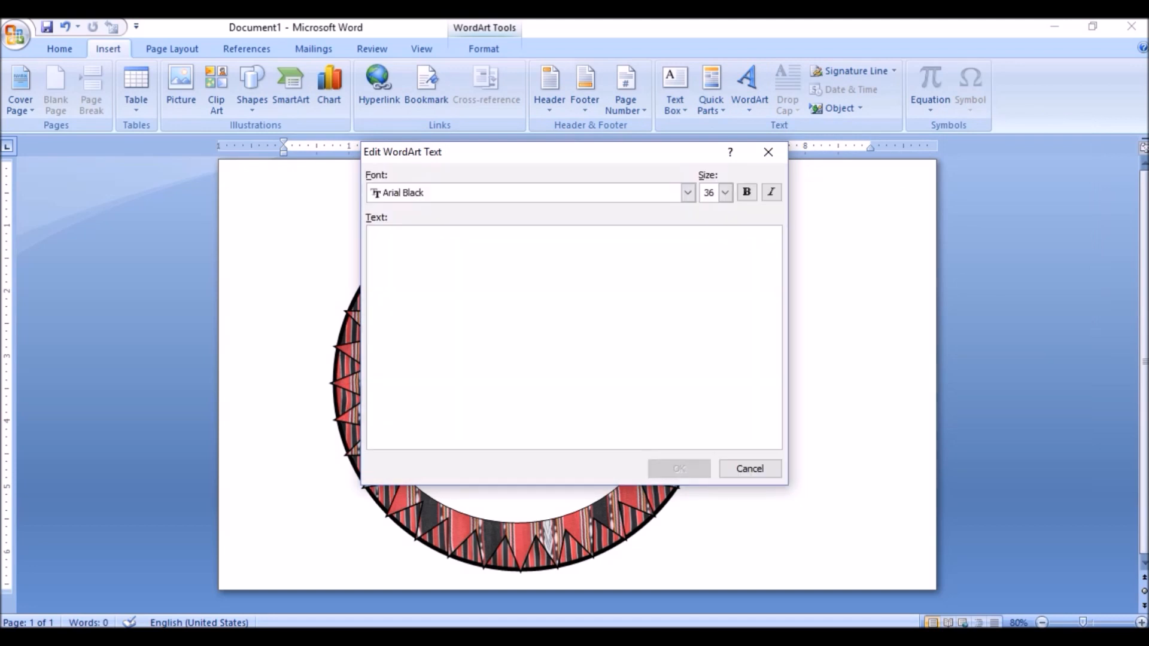
text(NIHANG)
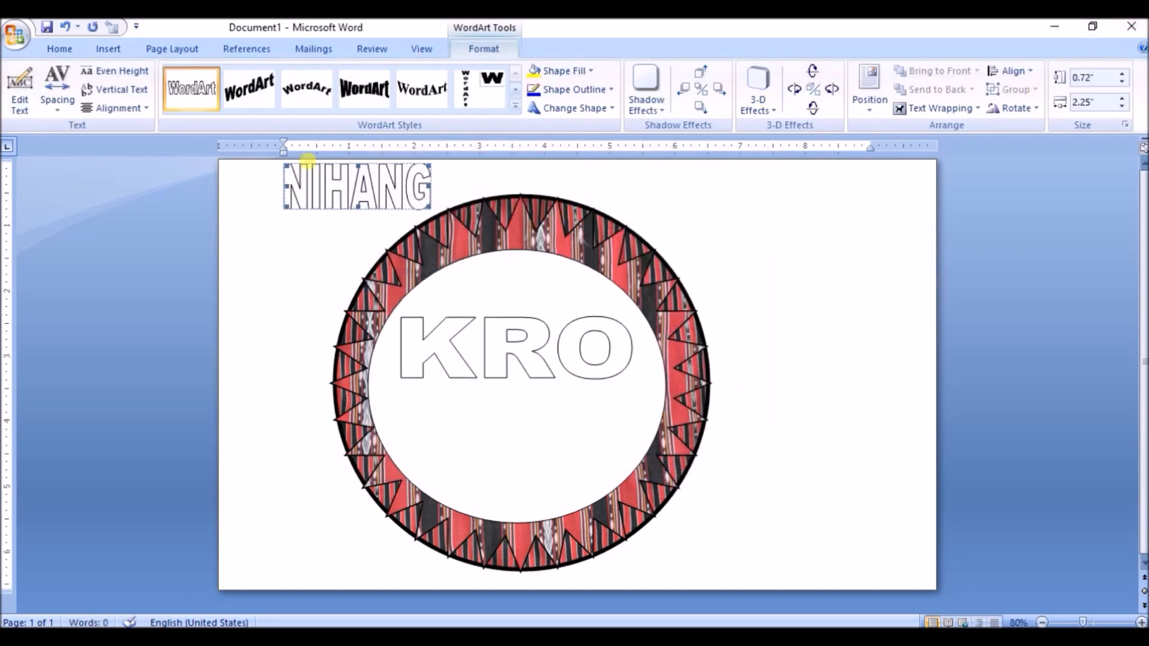
Set the NIHANG WordArt in front of text and fit it below KRO inside the oval, about 1.16" high by 4.05" wide
click(964, 110)
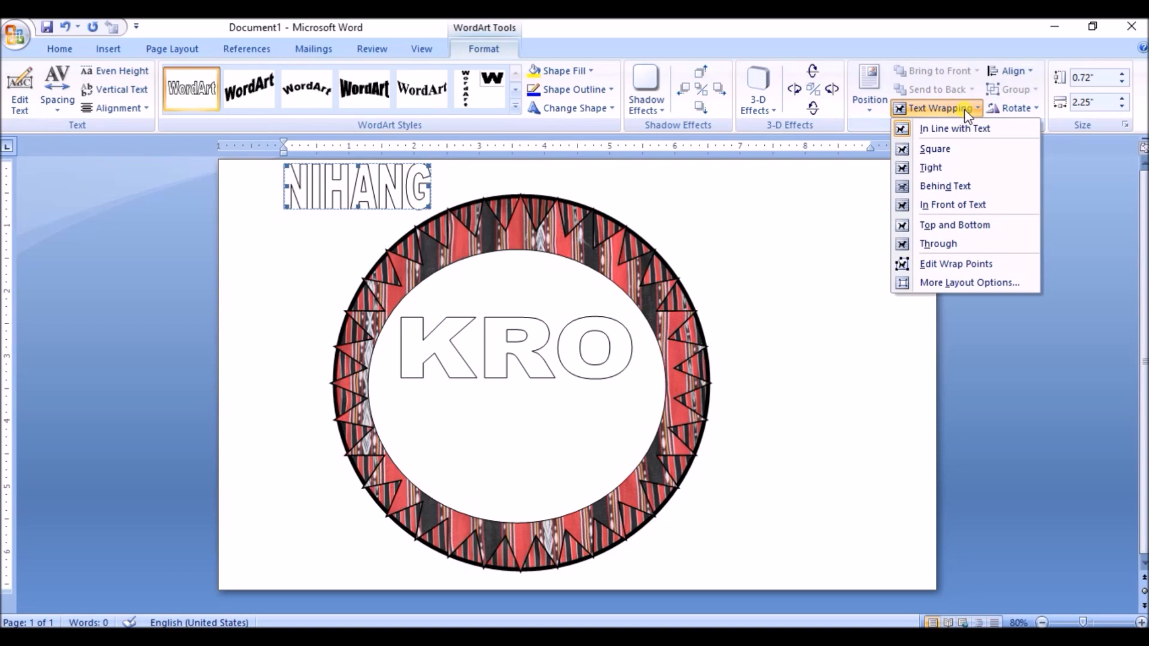
click(961, 205)
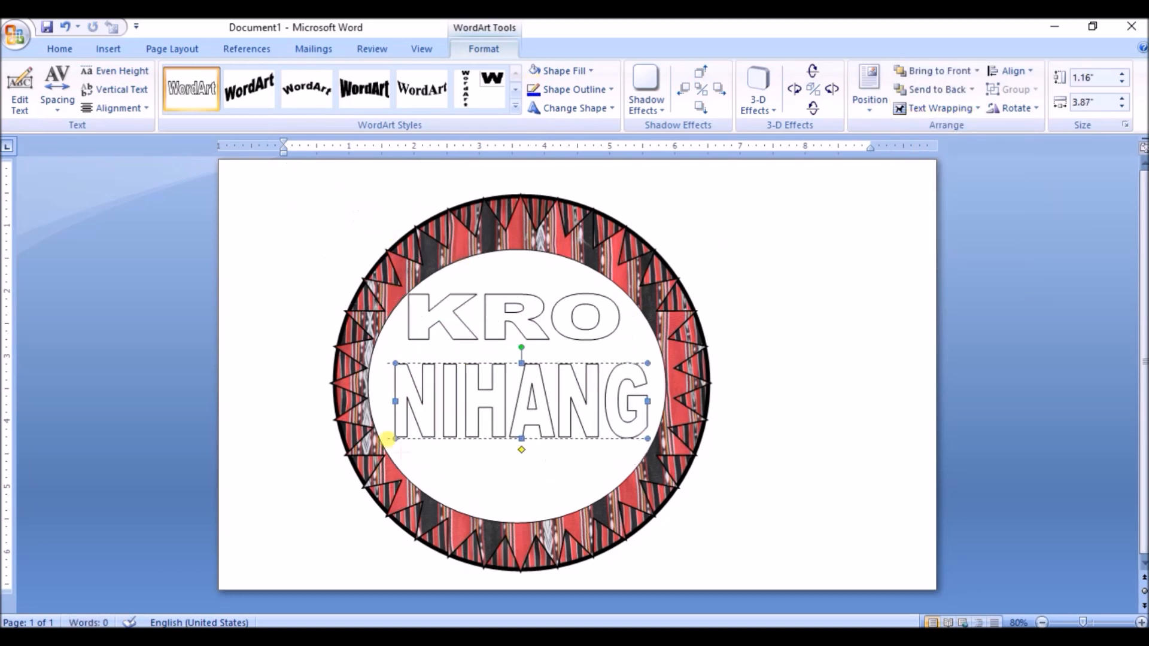
drag(388, 440, 381, 440)
Fill the KRO lettering with the picture DSC_1729 and the NIHANG lettering with a red-and-black striped fabric picture
click(513, 305)
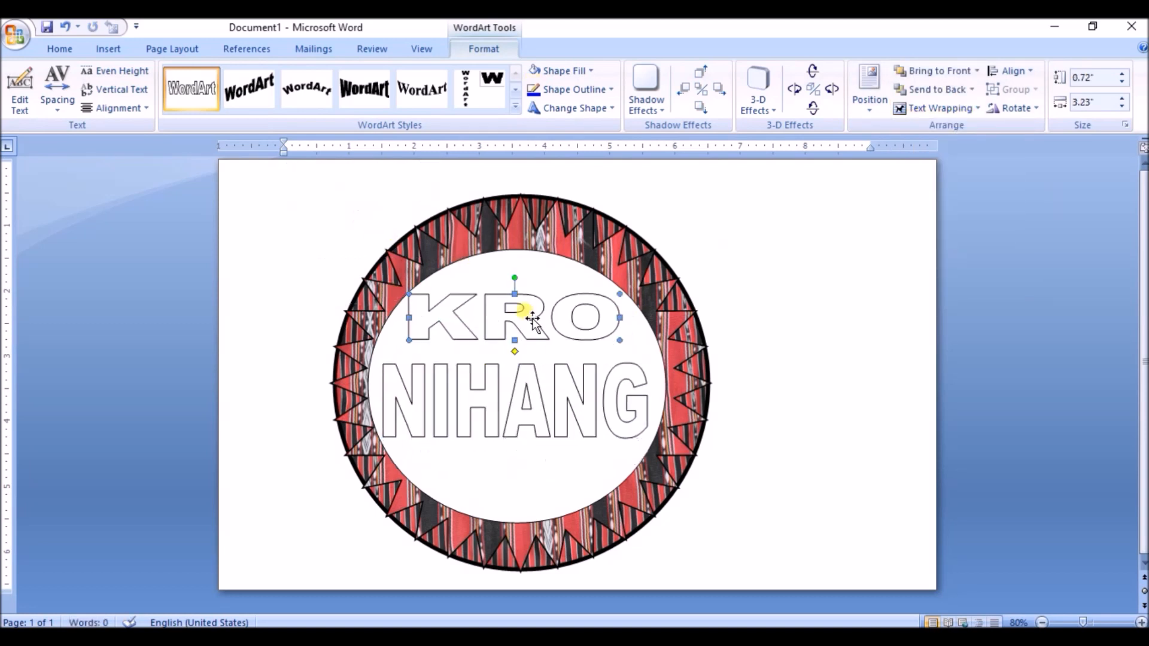
click(580, 70)
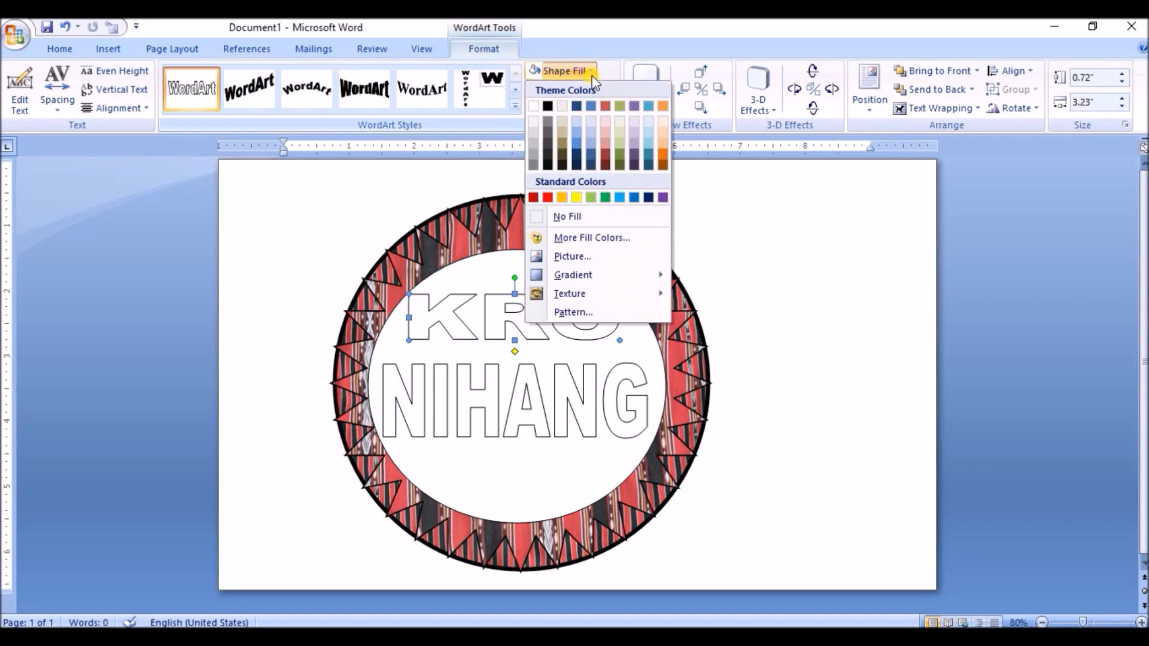
click(573, 256)
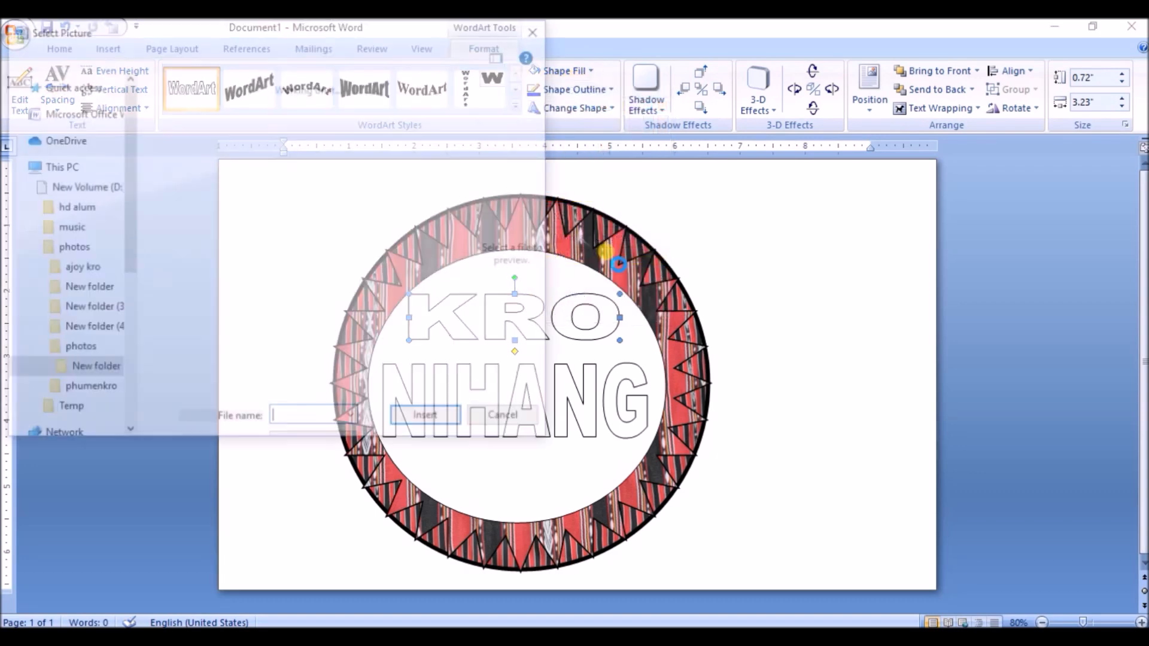
scroll(372, 192, down, 5)
scroll(495, 201, down, 10)
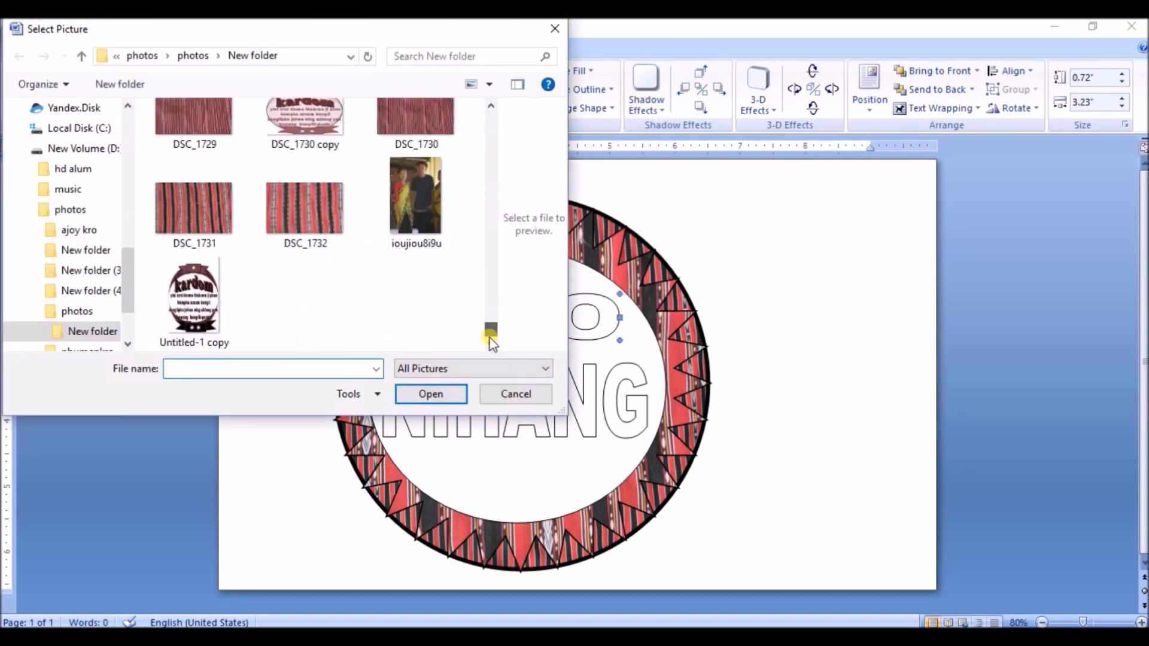
click(194, 125)
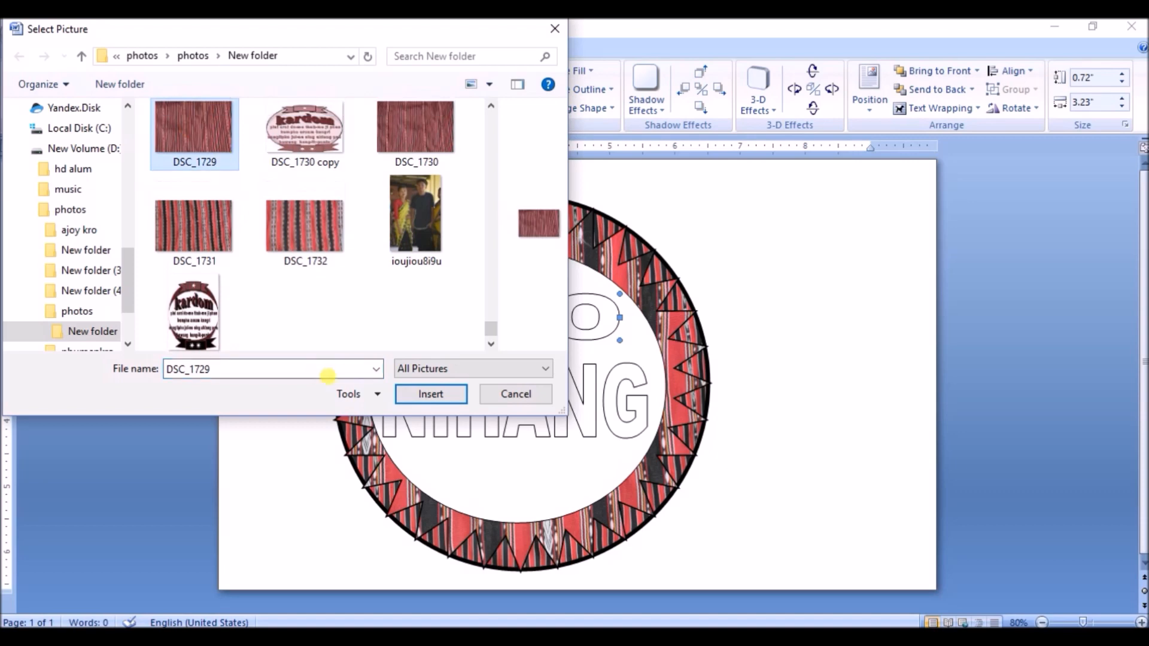
click(423, 398)
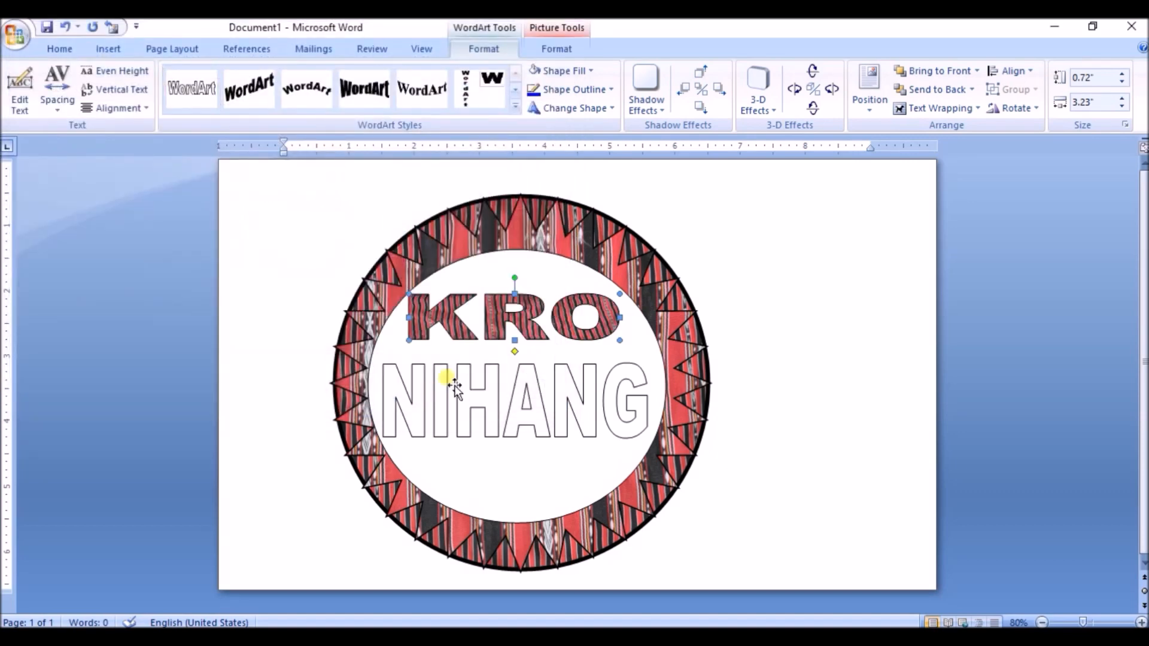
click(490, 411)
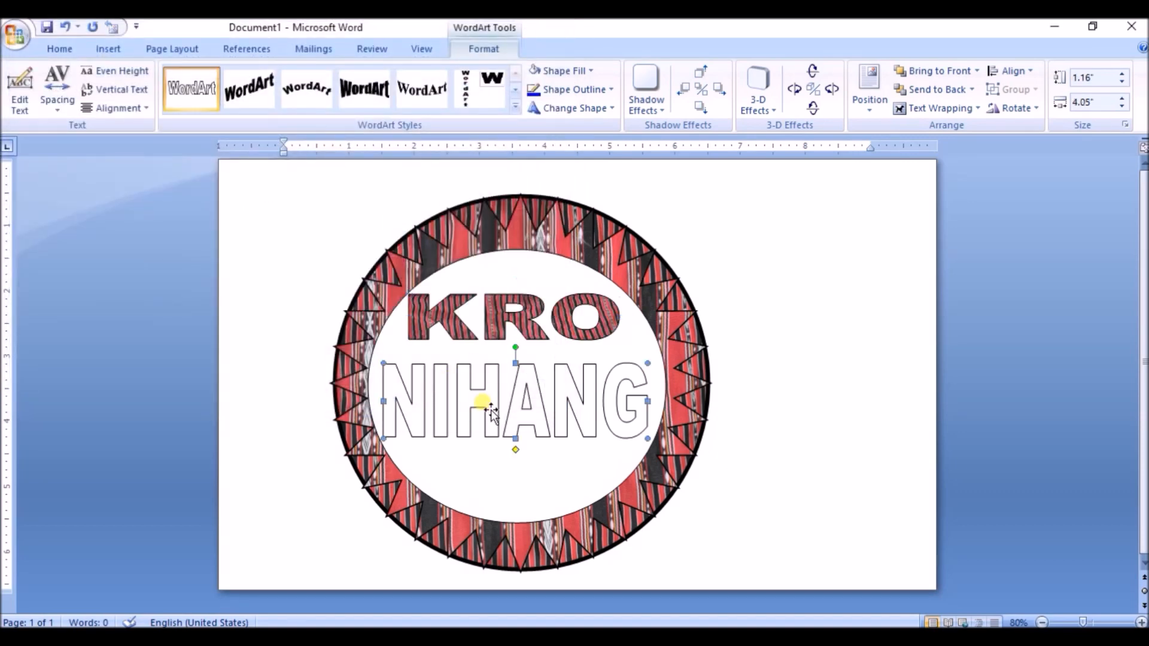
click(587, 70)
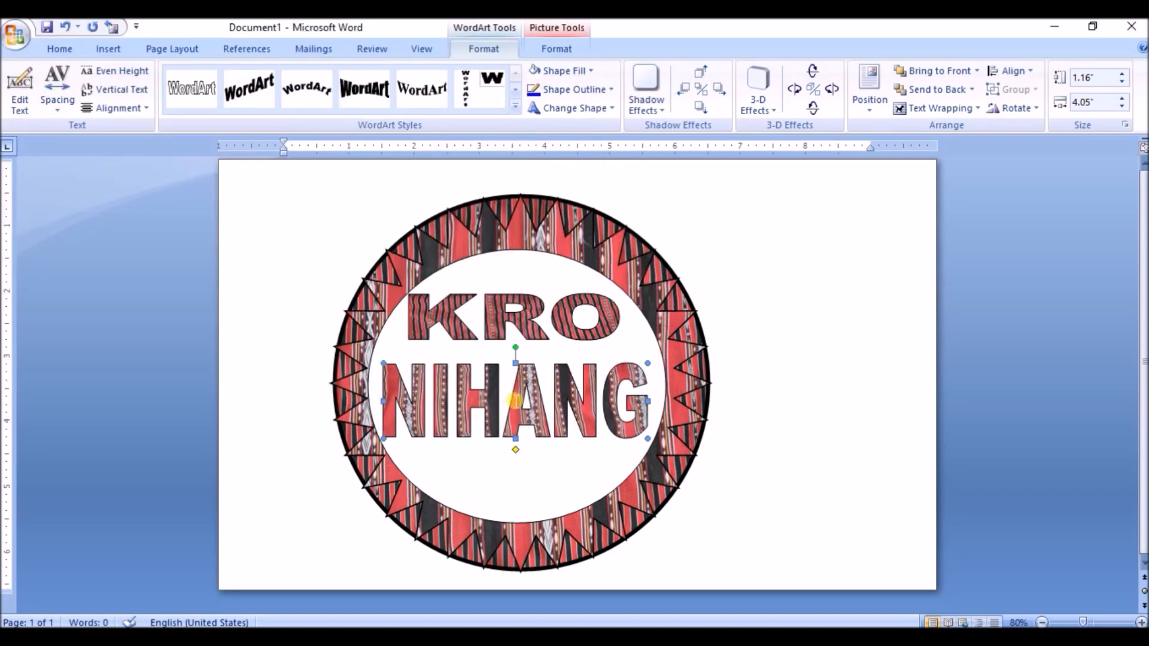
Apply a perspective 3-D effect that extrudes downward to both the KRO and the NIHANG lettering
click(497, 318)
click(764, 106)
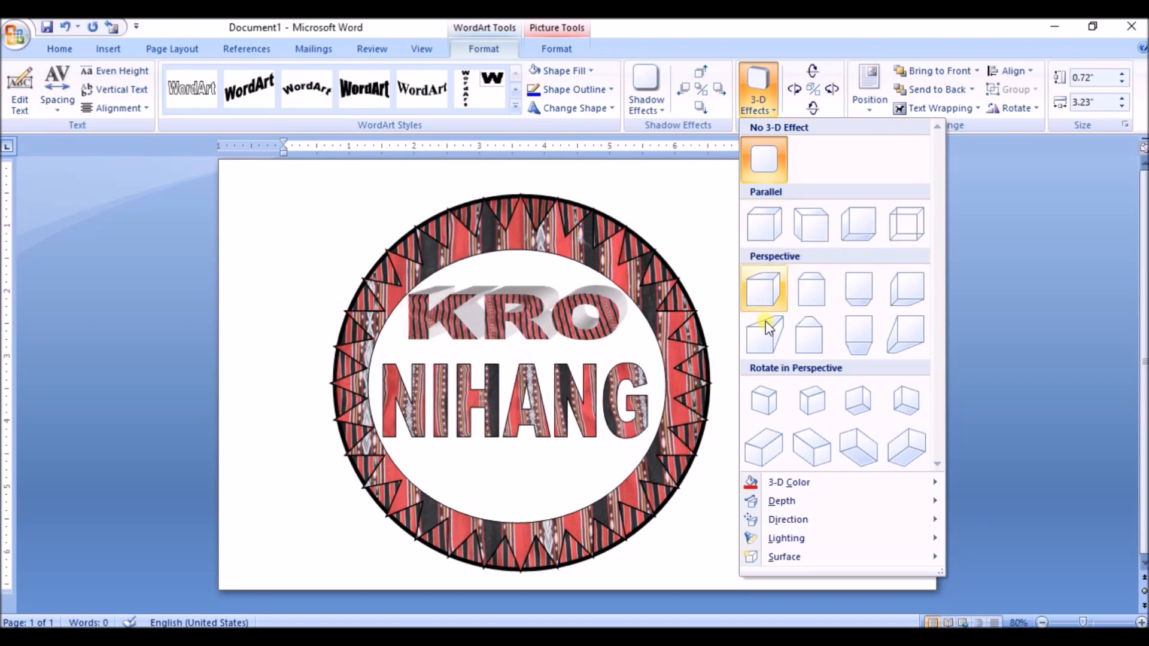
click(844, 297)
click(559, 405)
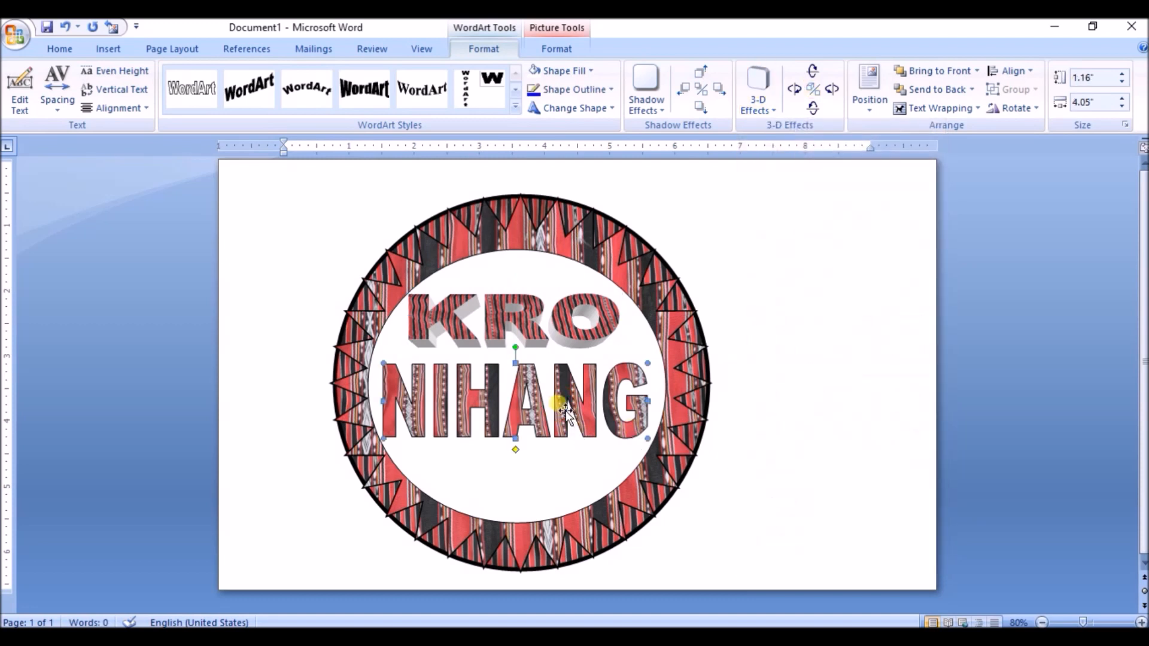
click(766, 109)
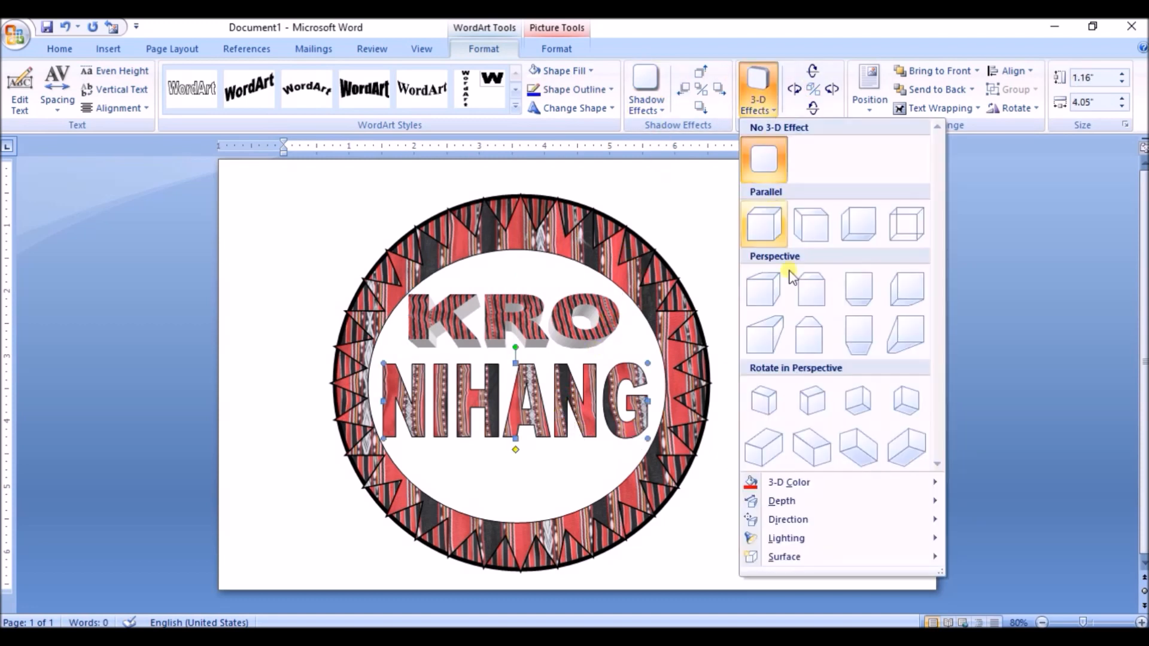
click(860, 306)
Warp both the NIHANG and the KRO lettering with the Wave 2 shape
click(542, 311)
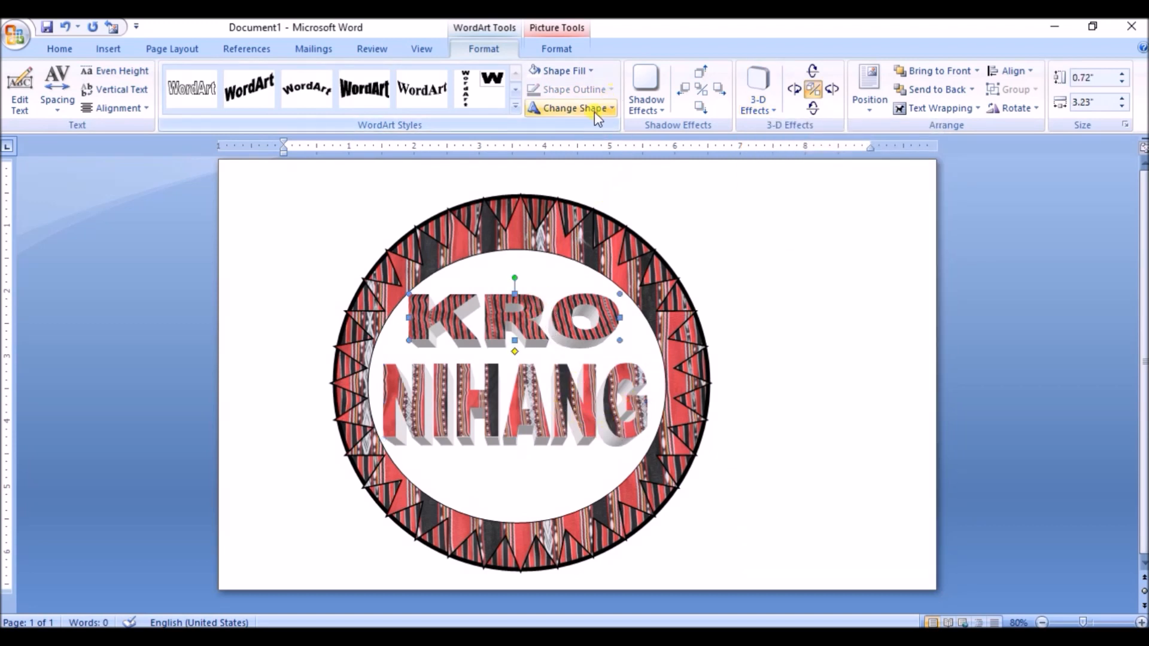
click(545, 418)
click(611, 108)
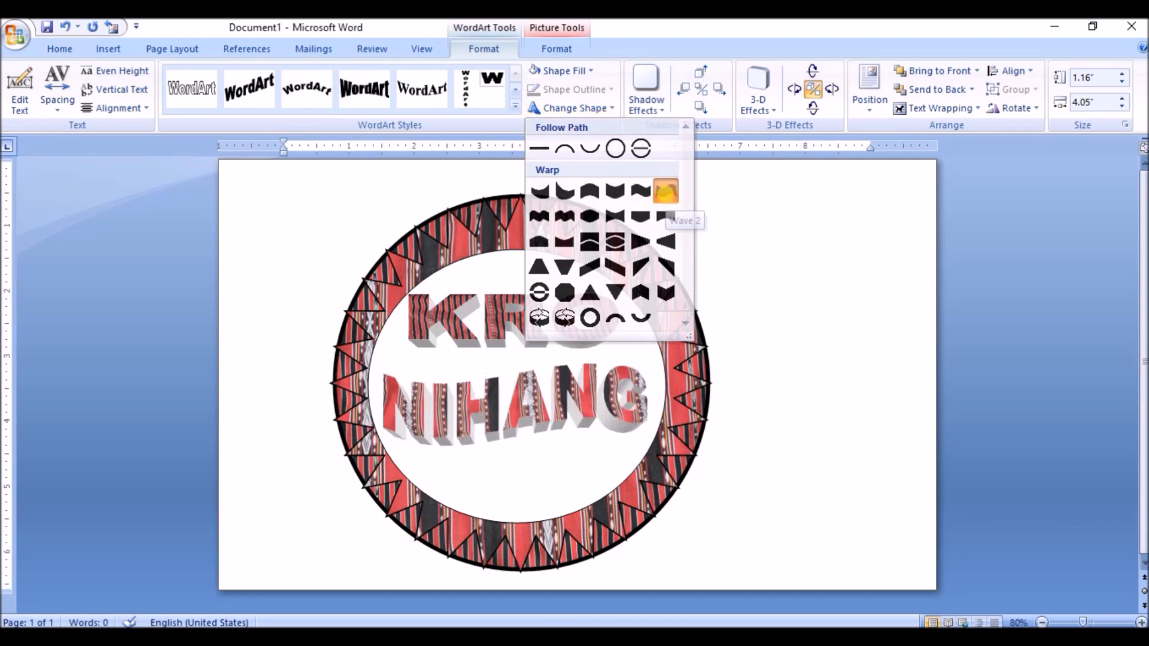
click(666, 192)
click(566, 71)
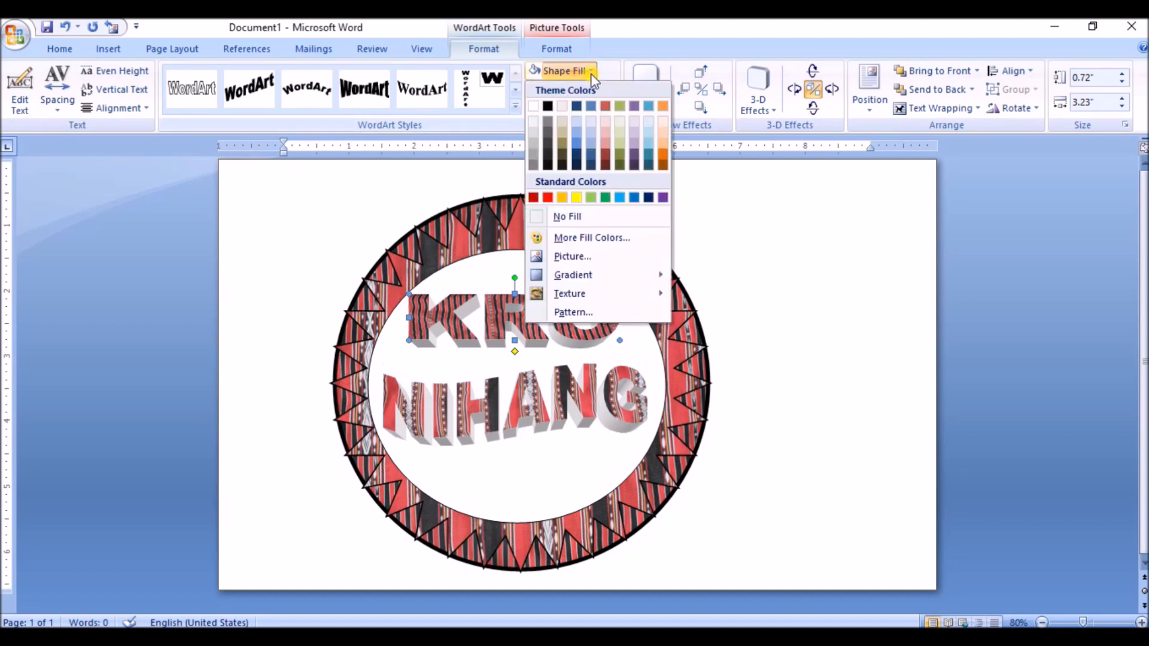
key(Escape)
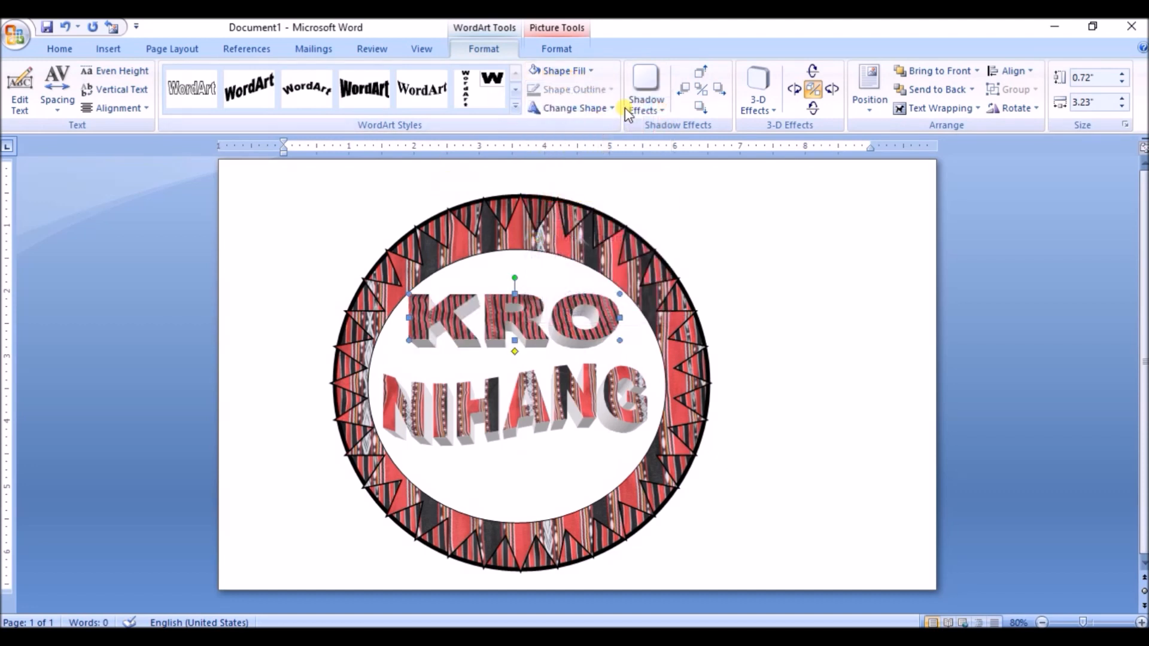
click(571, 108)
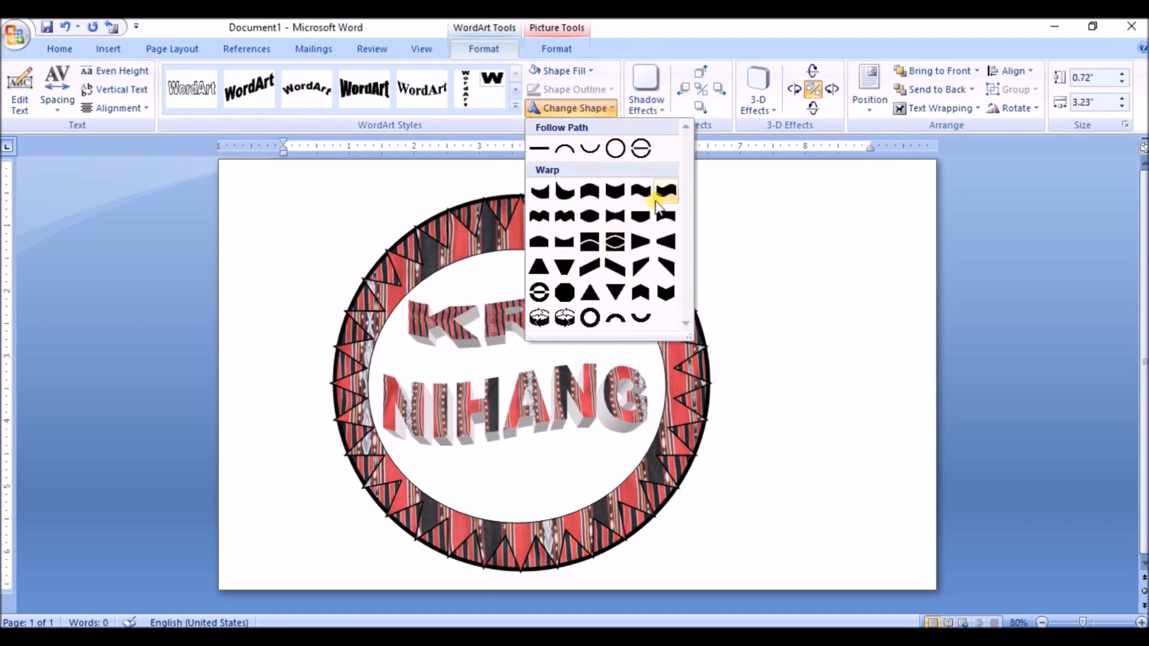
click(658, 197)
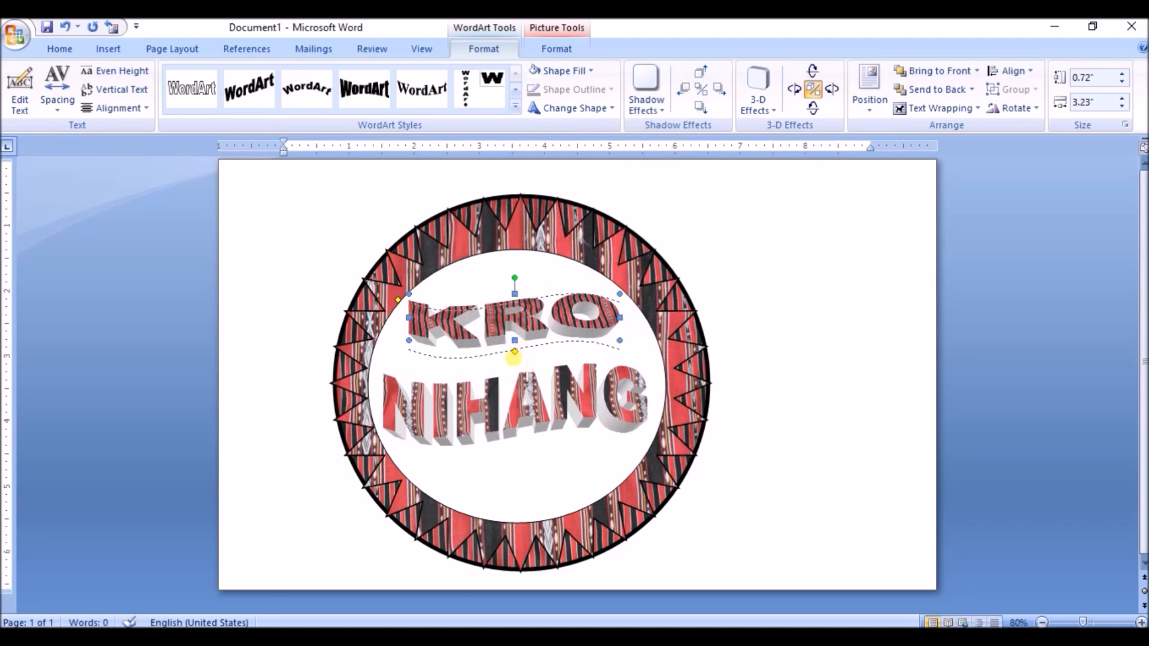
Stretch the KRO lettering taller both downward and upward, and extend the NIHANG lettering slightly downward
drag(515, 341, 515, 364)
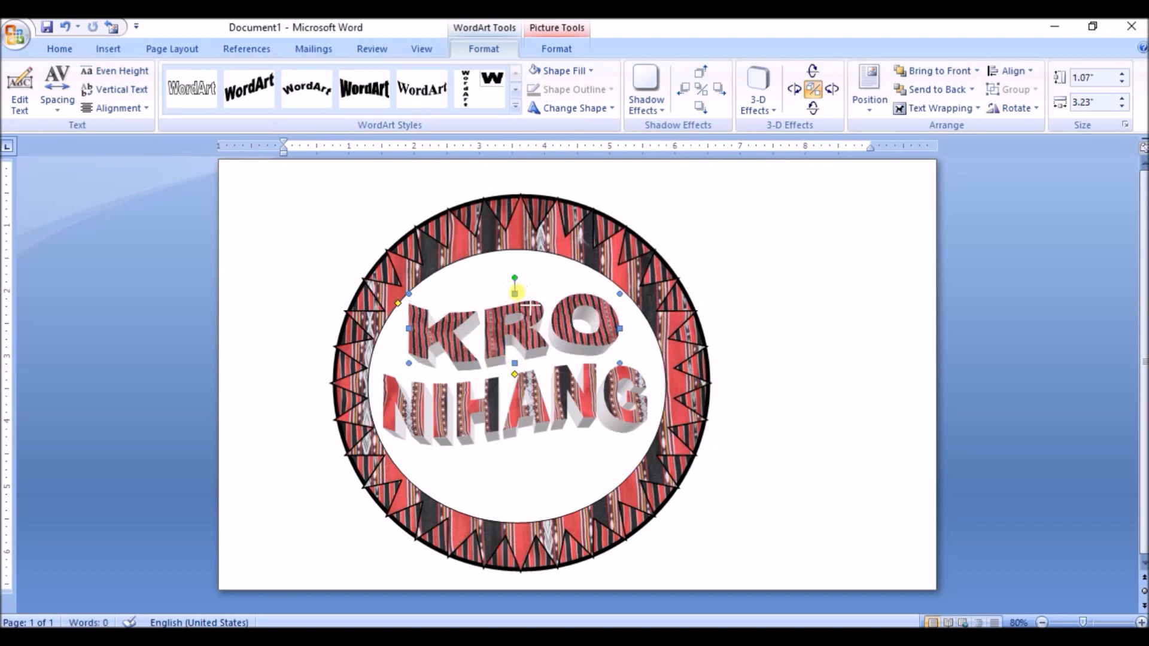
drag(515, 294, 516, 276)
click(524, 404)
drag(516, 438, 518, 460)
click(299, 240)
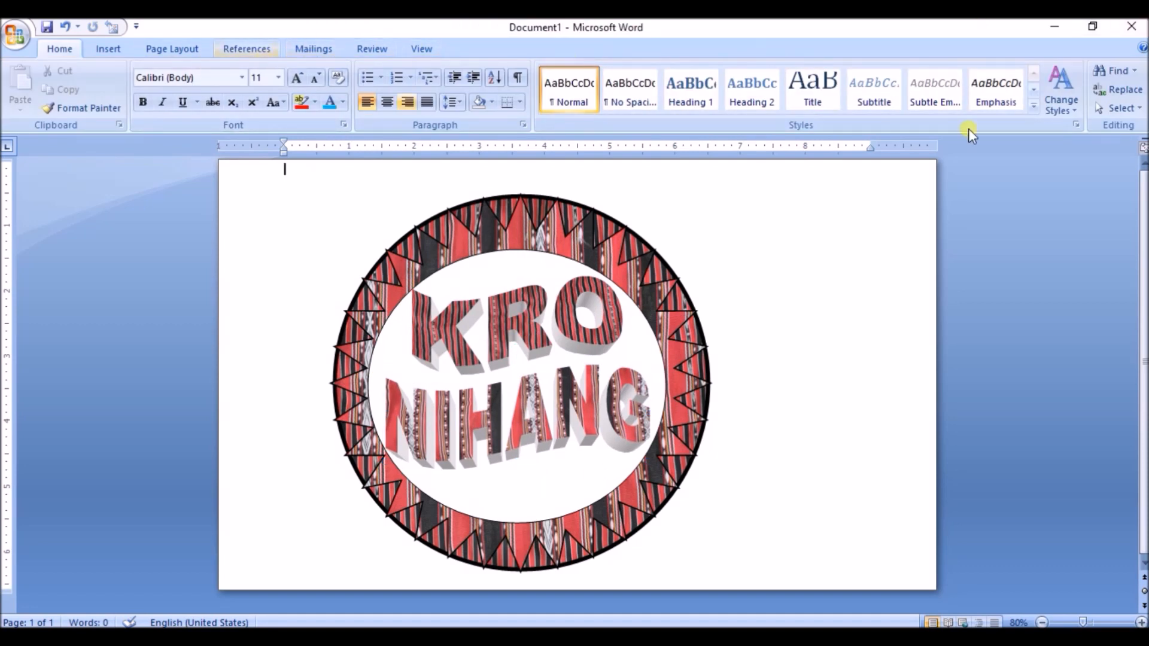
click(105, 50)
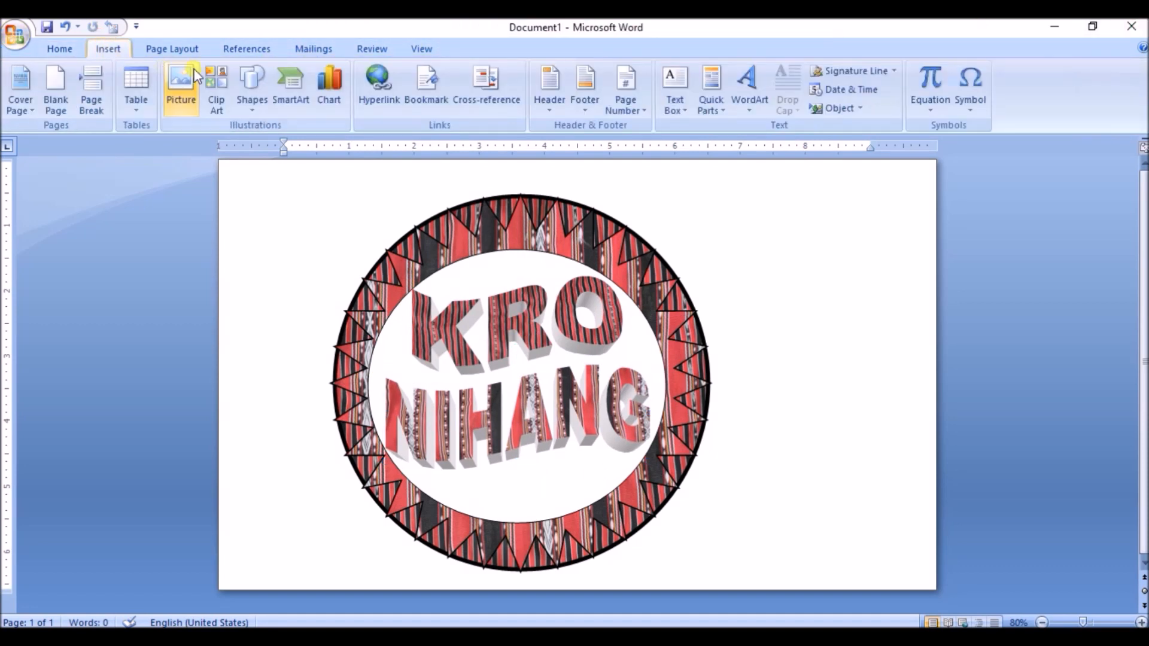
click(243, 97)
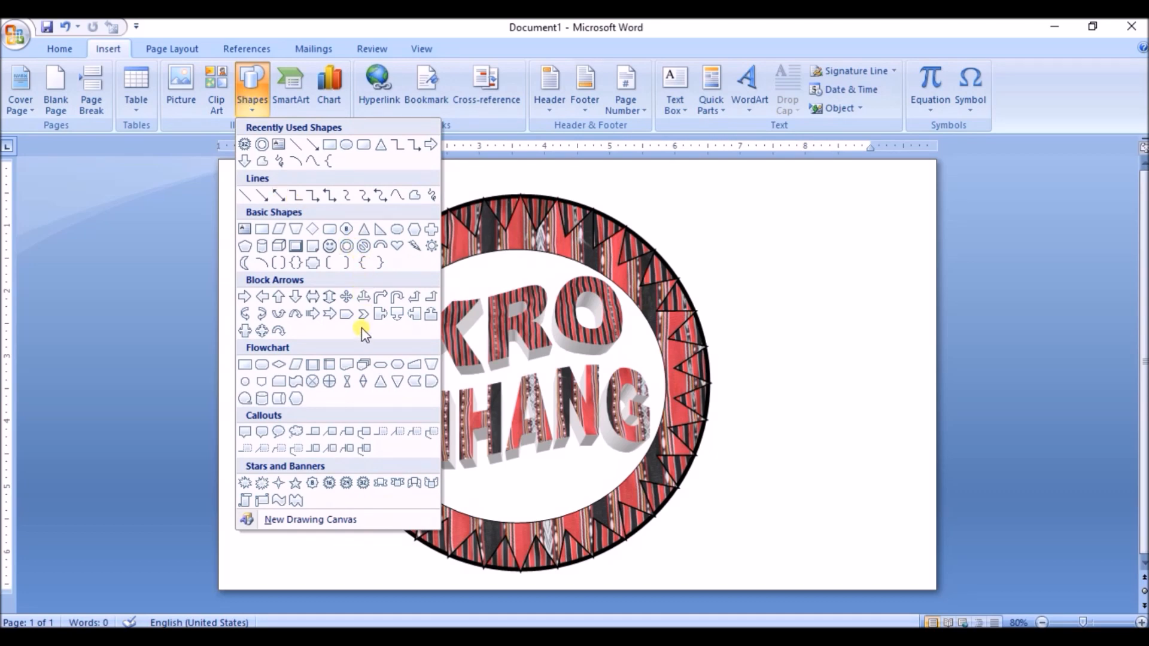
click(890, 235)
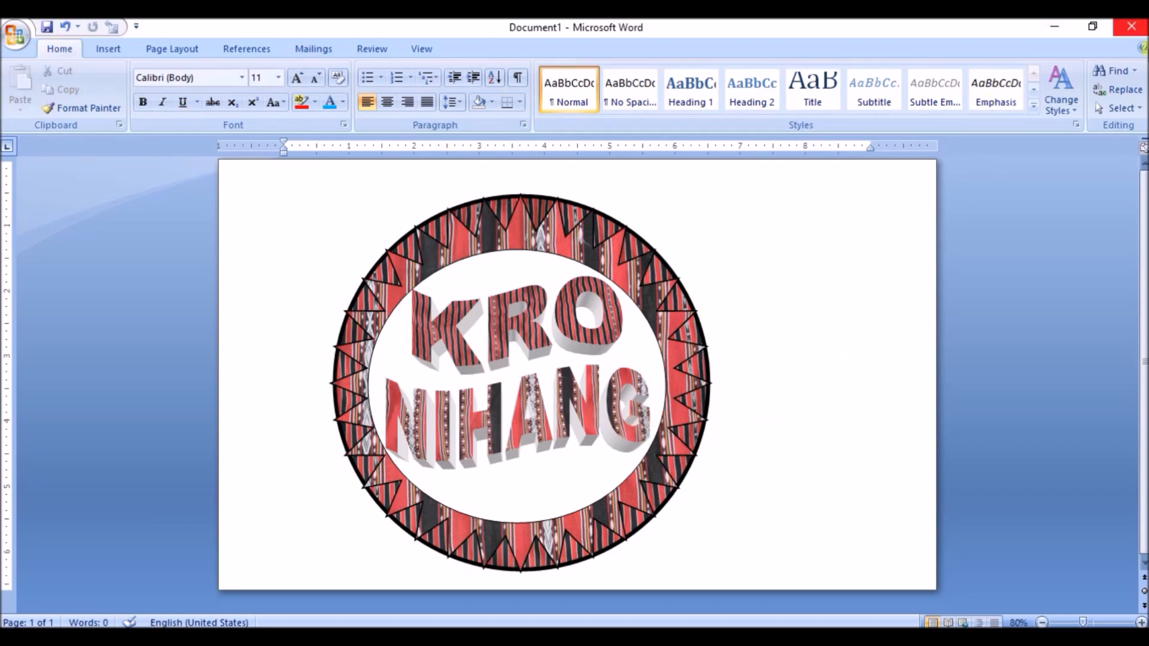
Select all the logo's shapes and lettering together as objects and copy them
click(1141, 114)
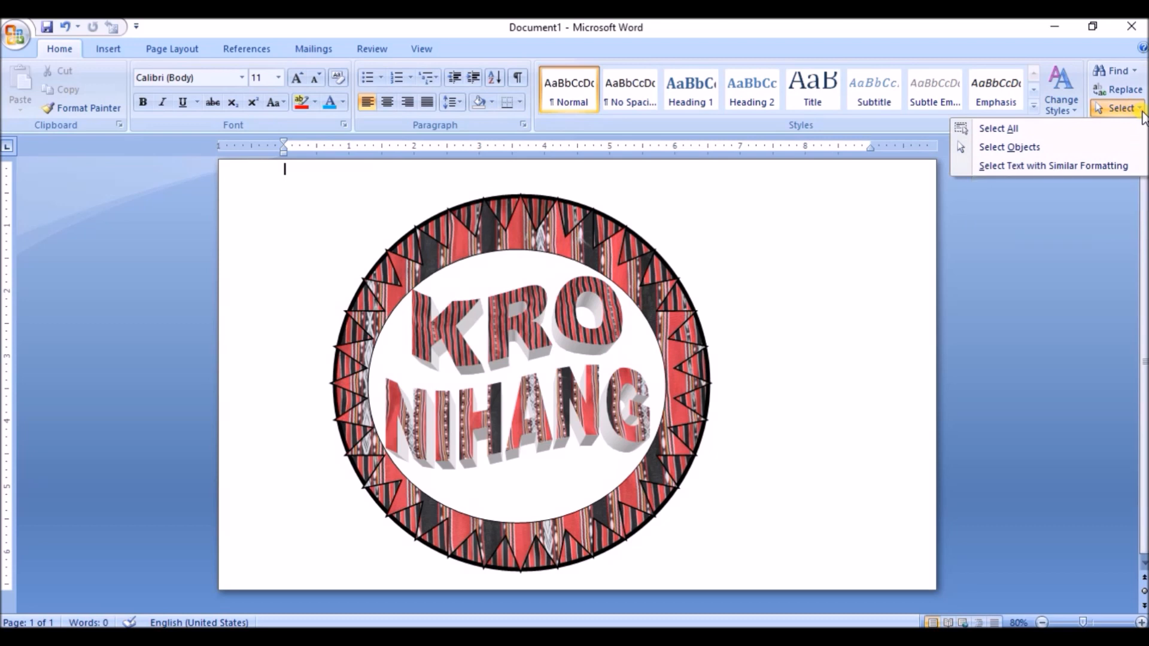
click(1040, 148)
drag(273, 173, 475, 314)
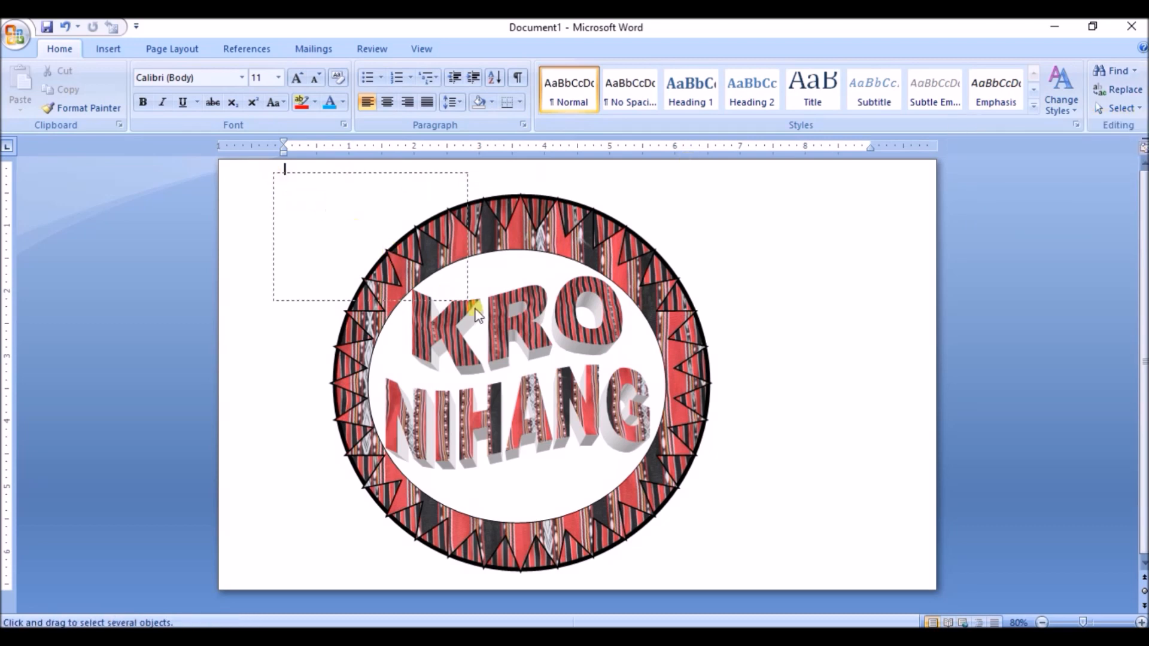
drag(752, 509, 784, 582)
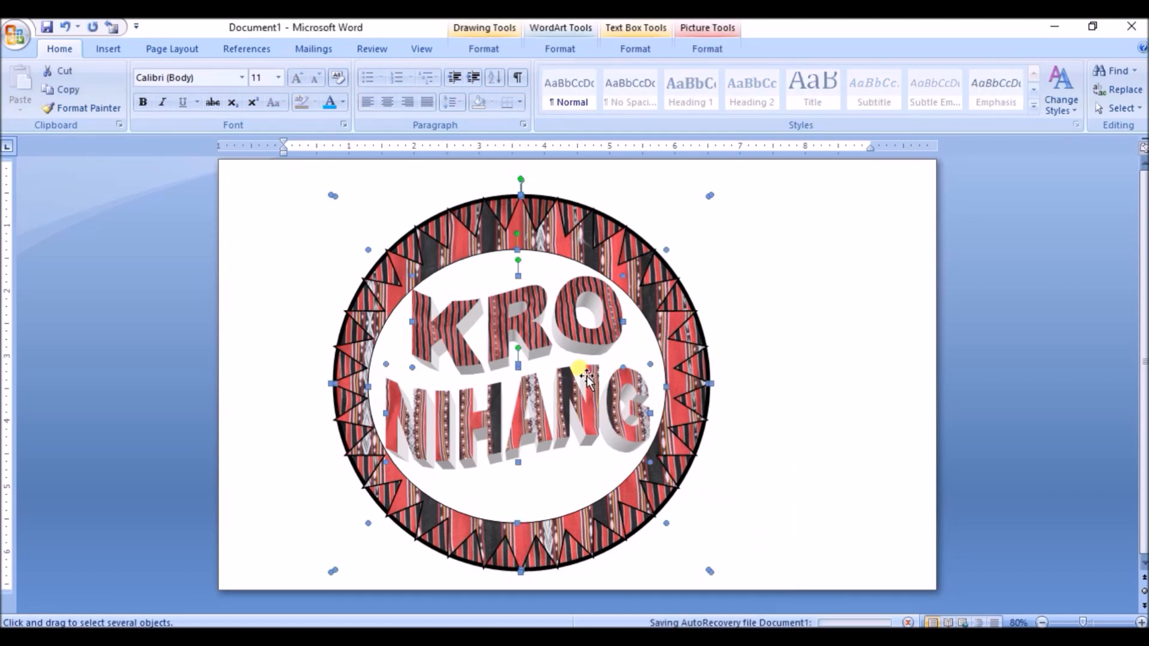
key(ctrl+c)
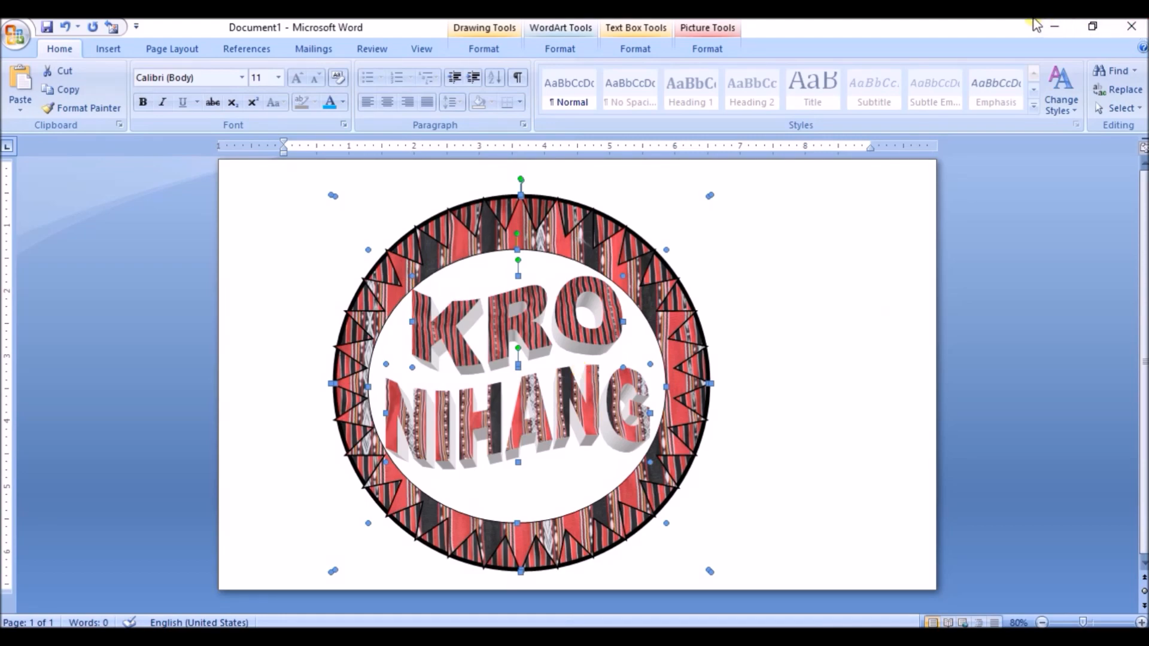
Switch to Adobe Photoshop and create a new image with the Custom preset at 544 × 540 pixels, 72 pixels/inch, RGB, white background
click(1055, 26)
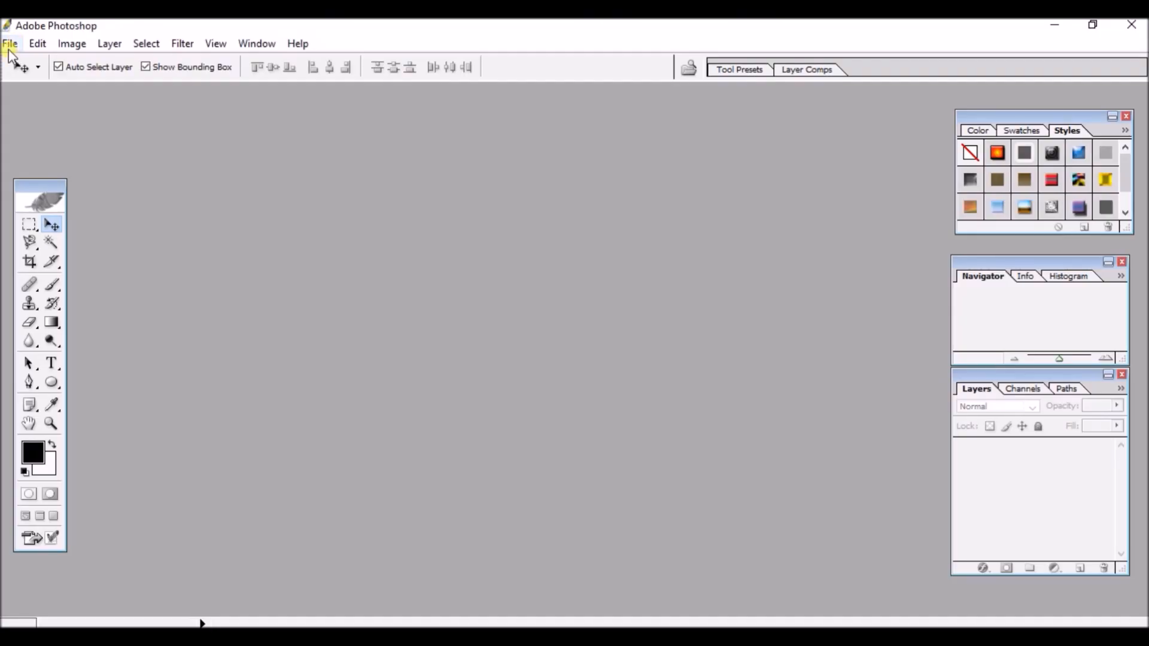
click(10, 45)
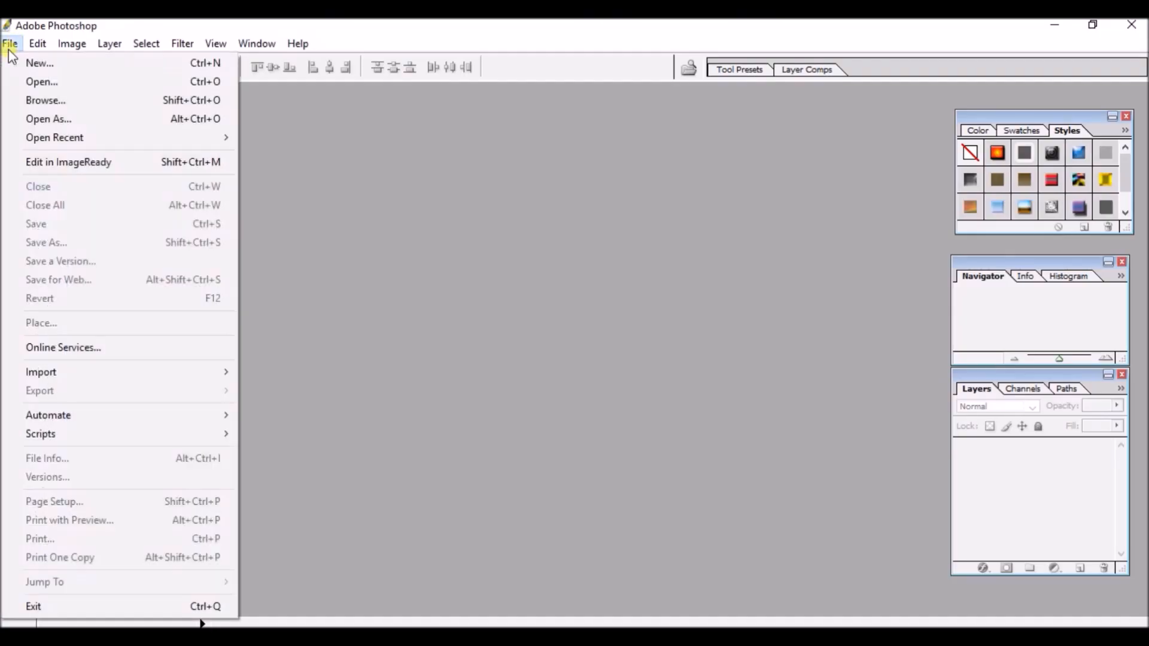
click(74, 67)
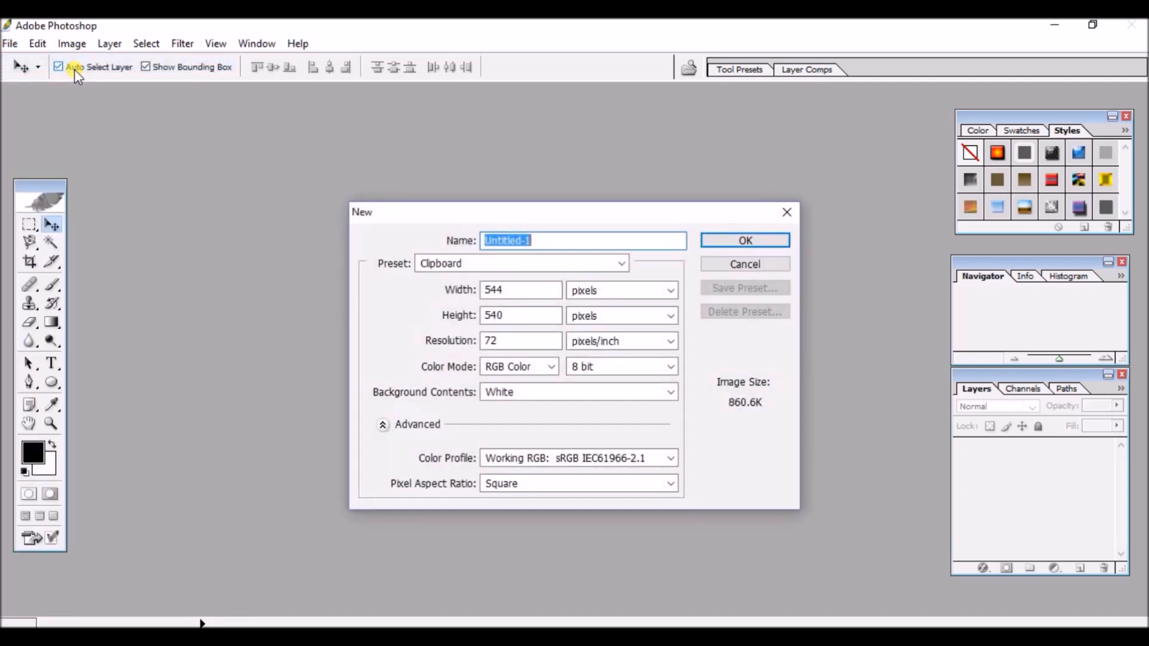
click(621, 264)
scroll(513, 179, up, 1)
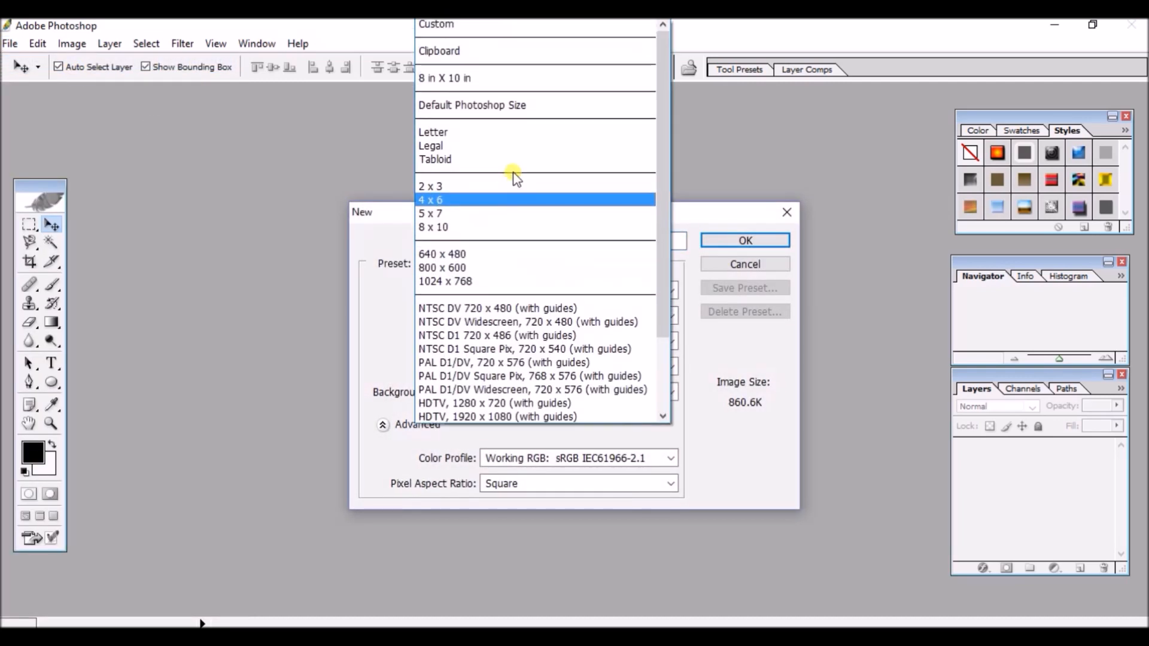
click(469, 25)
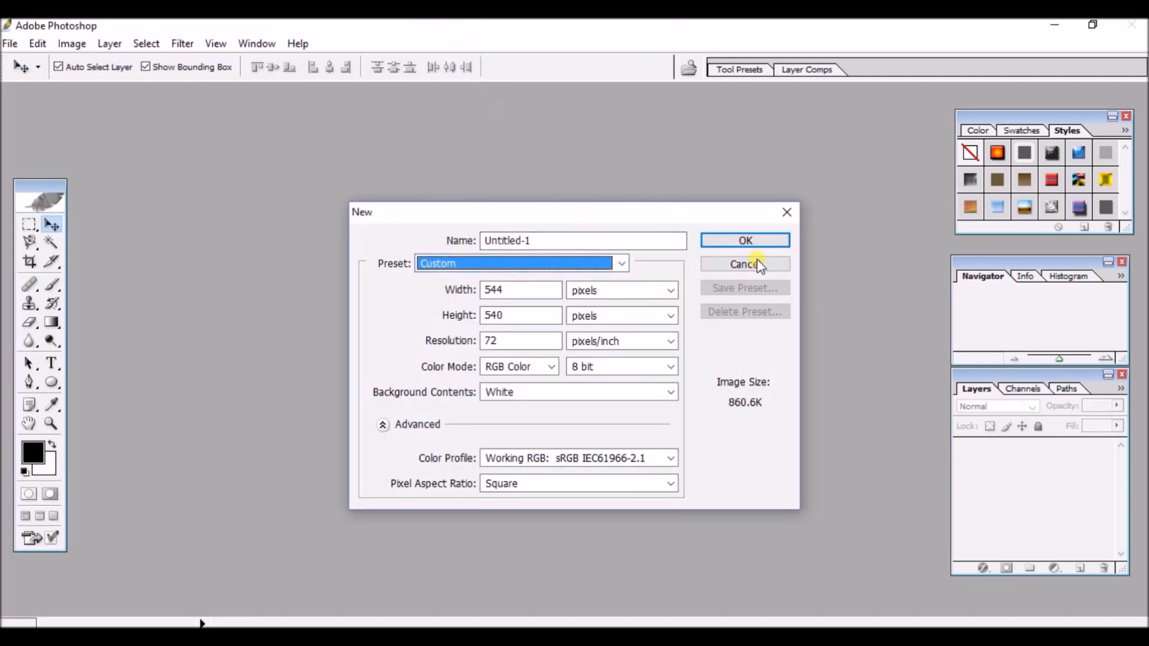
click(756, 245)
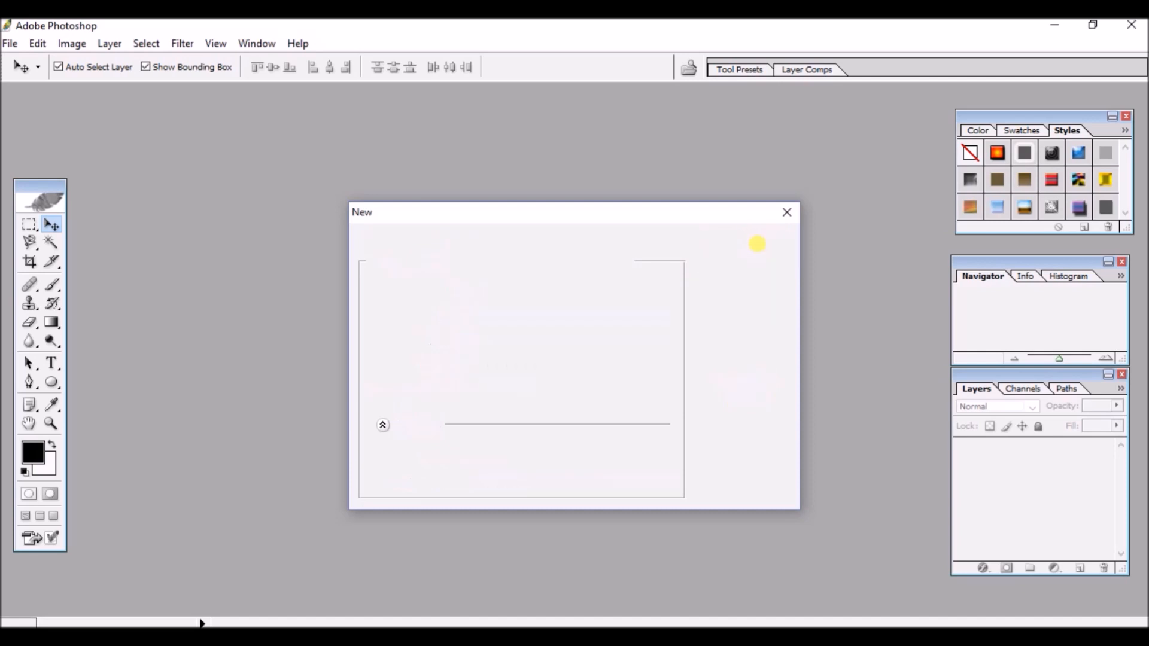
Hide the grid on the blank canvas and paste the copied logo onto it
click(449, 100)
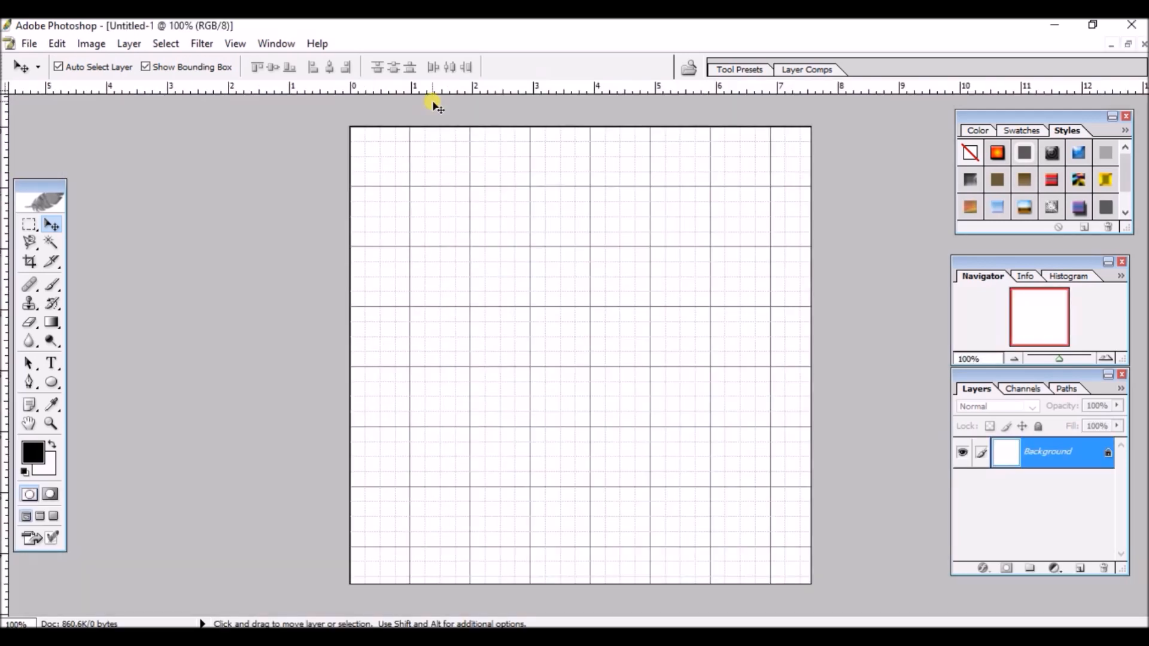
key(ctrl+apostrophe)
click(482, 268)
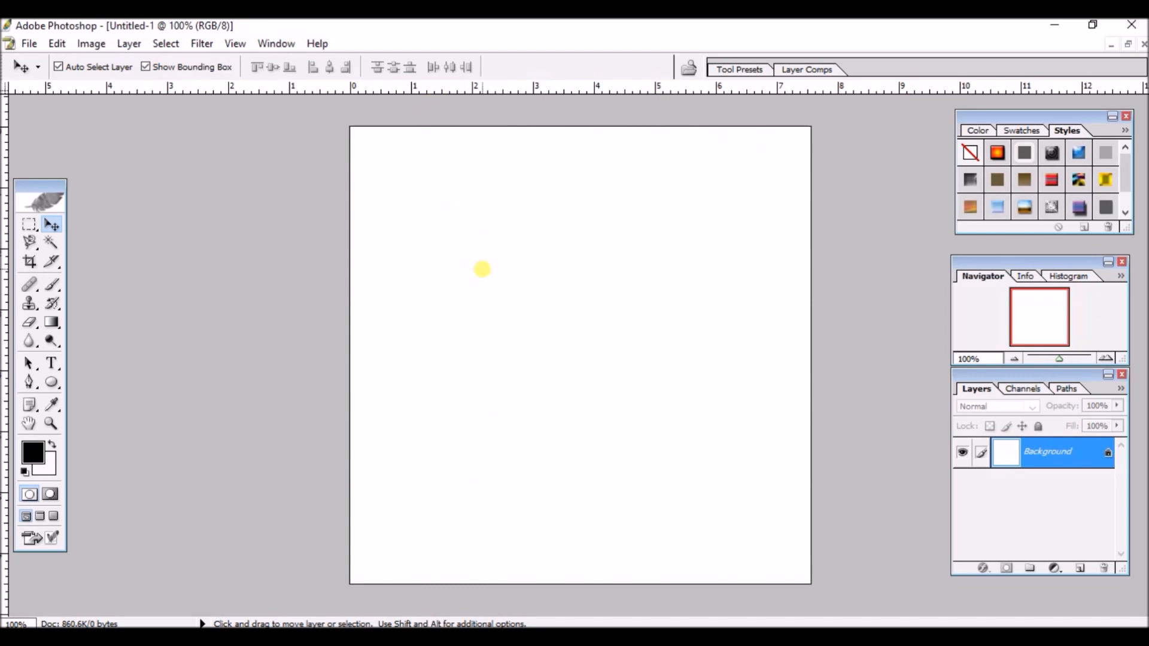
key(ctrl+v)
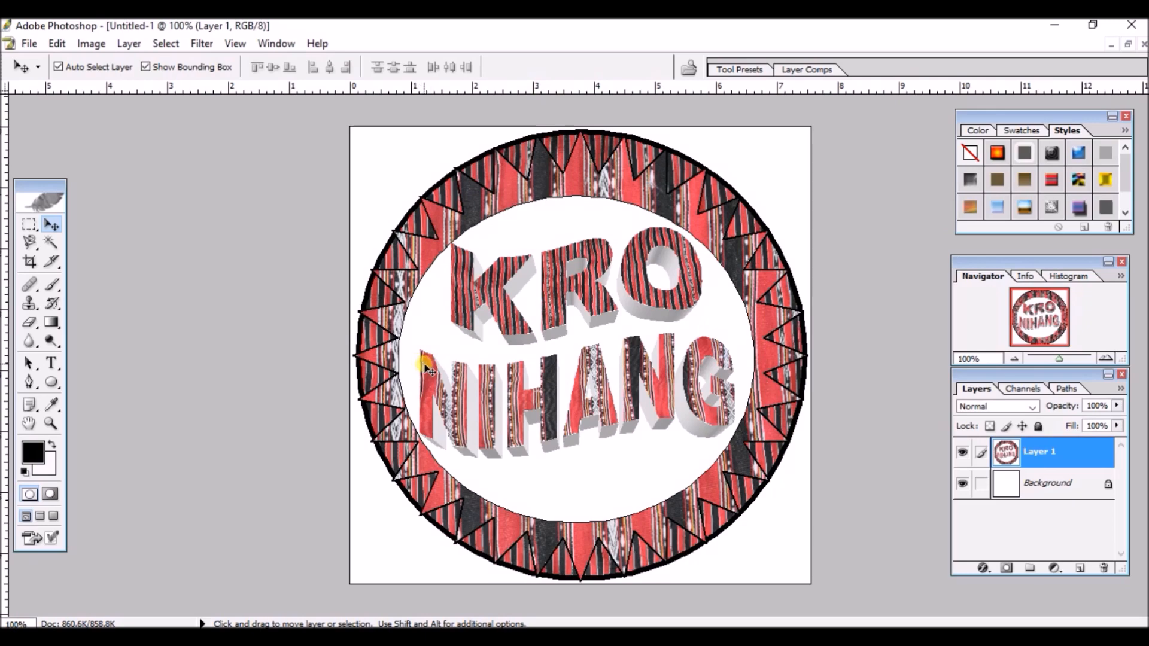
Save the image as LOGO in JPEG format in New folder
scroll(521, 328, up, 3)
scroll(524, 330, down, 4)
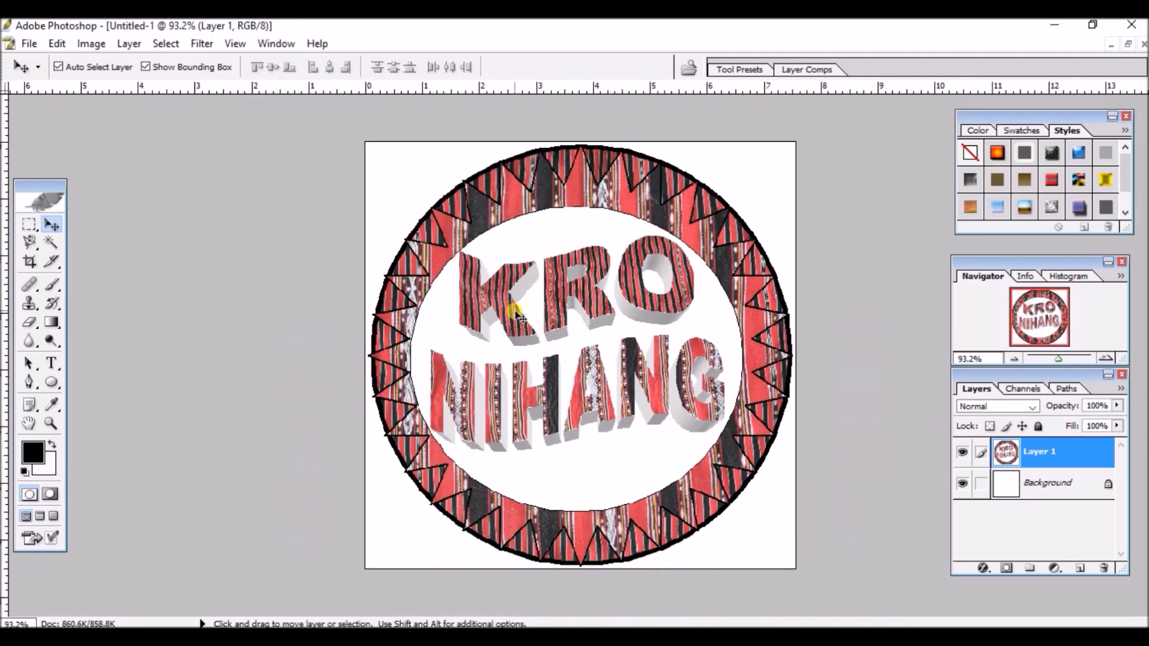
key(ctrl+s)
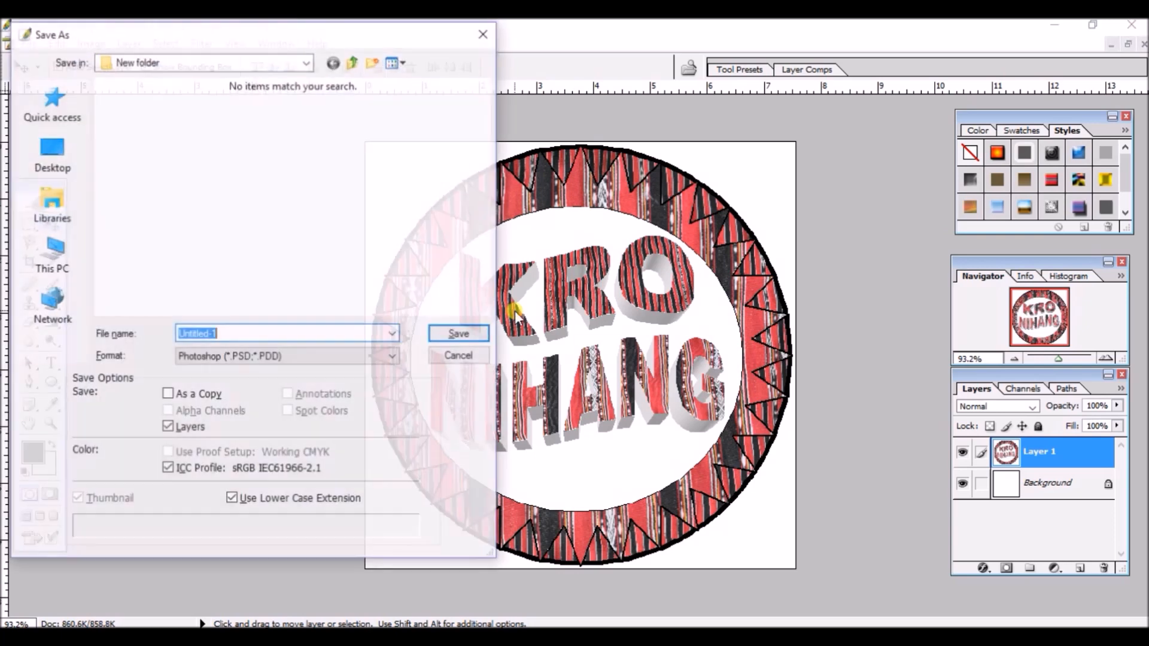
click(239, 337)
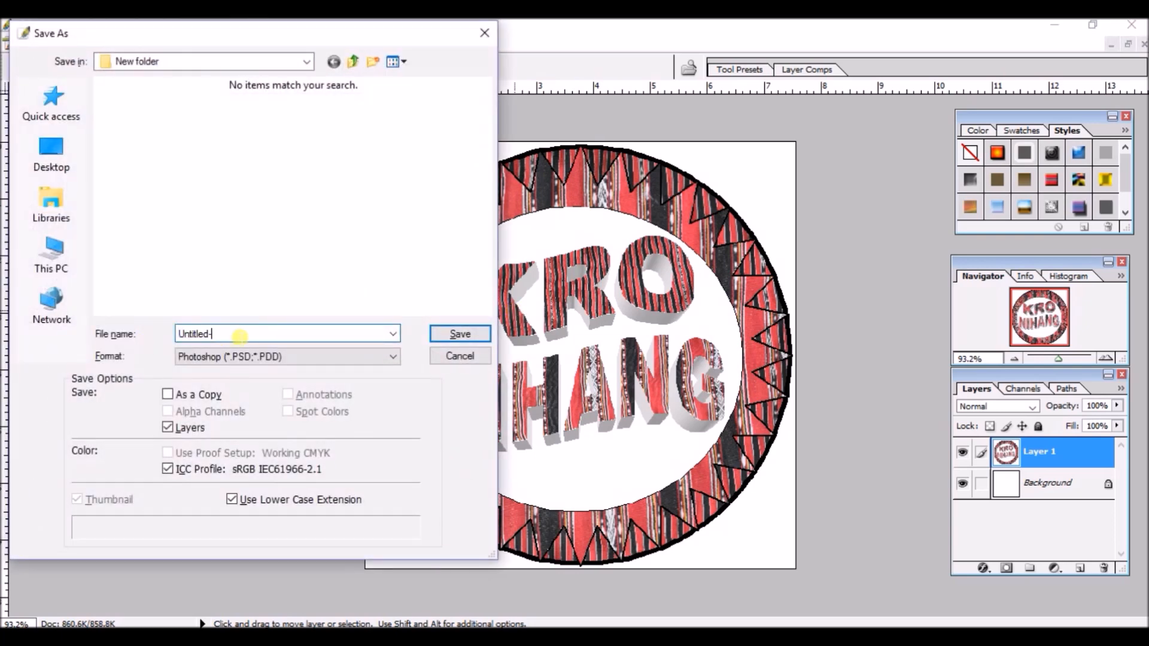
key(BackSpace)
key(BackSpace)
key(BackSpace)
key(BackSpace)
key(BackSpace)
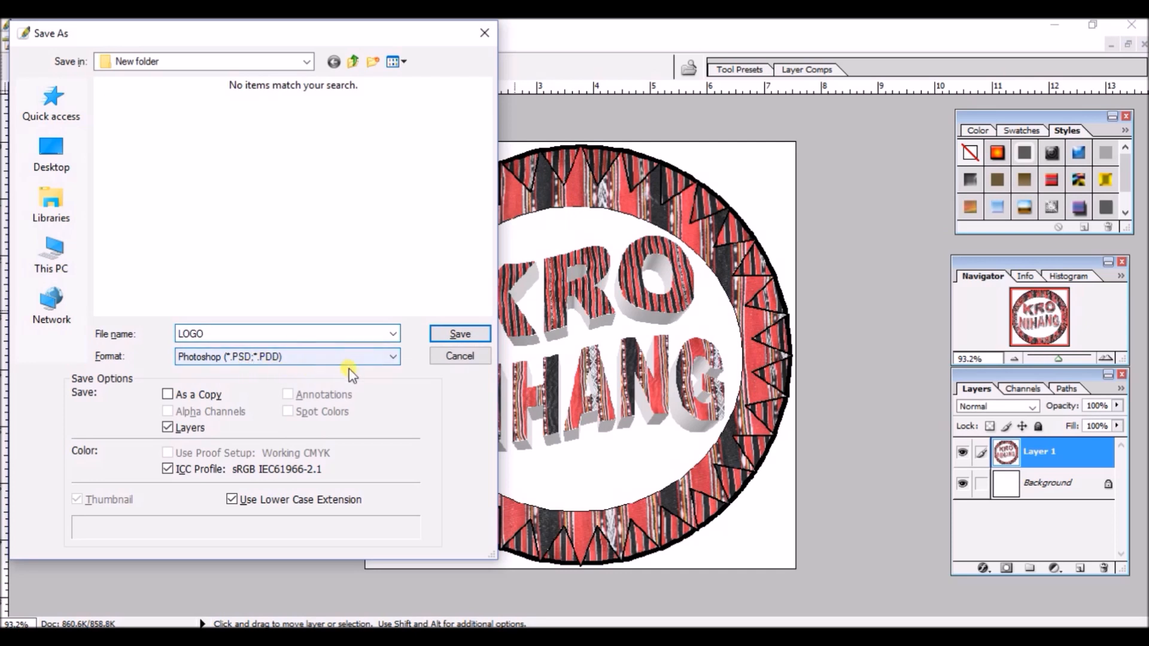
click(389, 356)
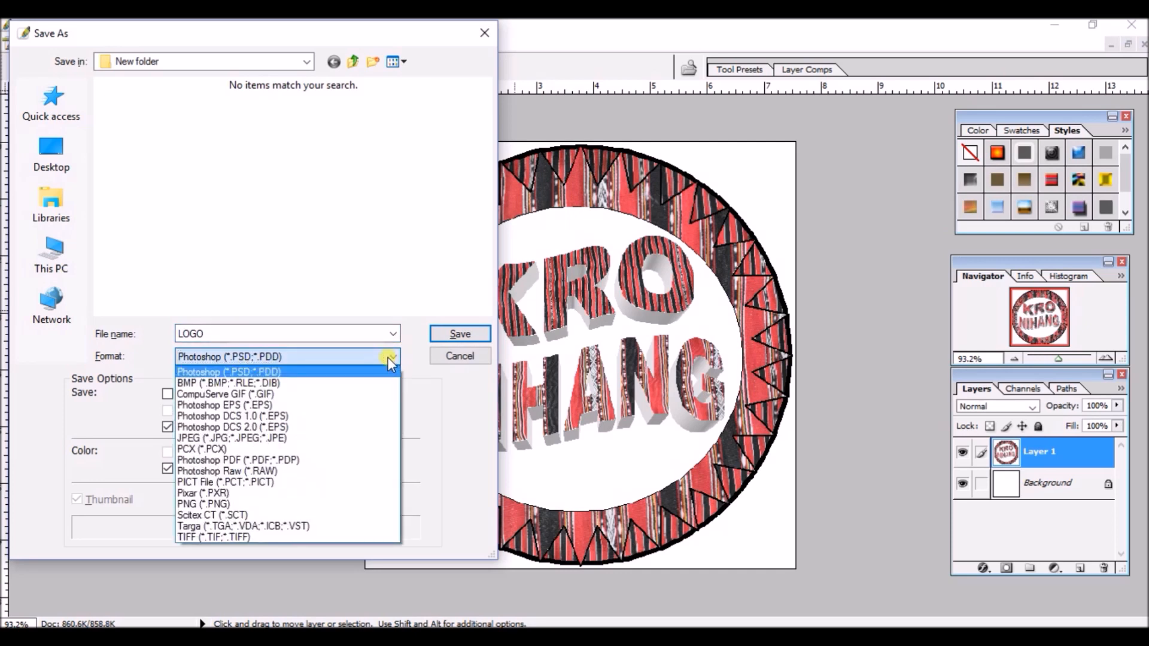
click(274, 438)
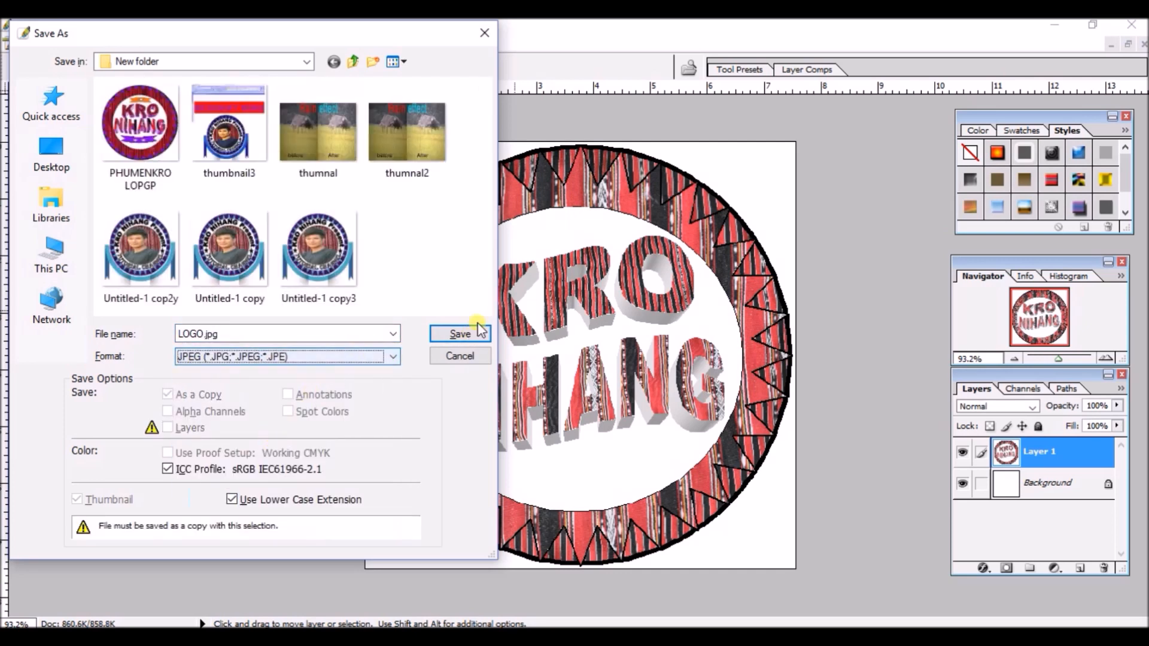
click(460, 334)
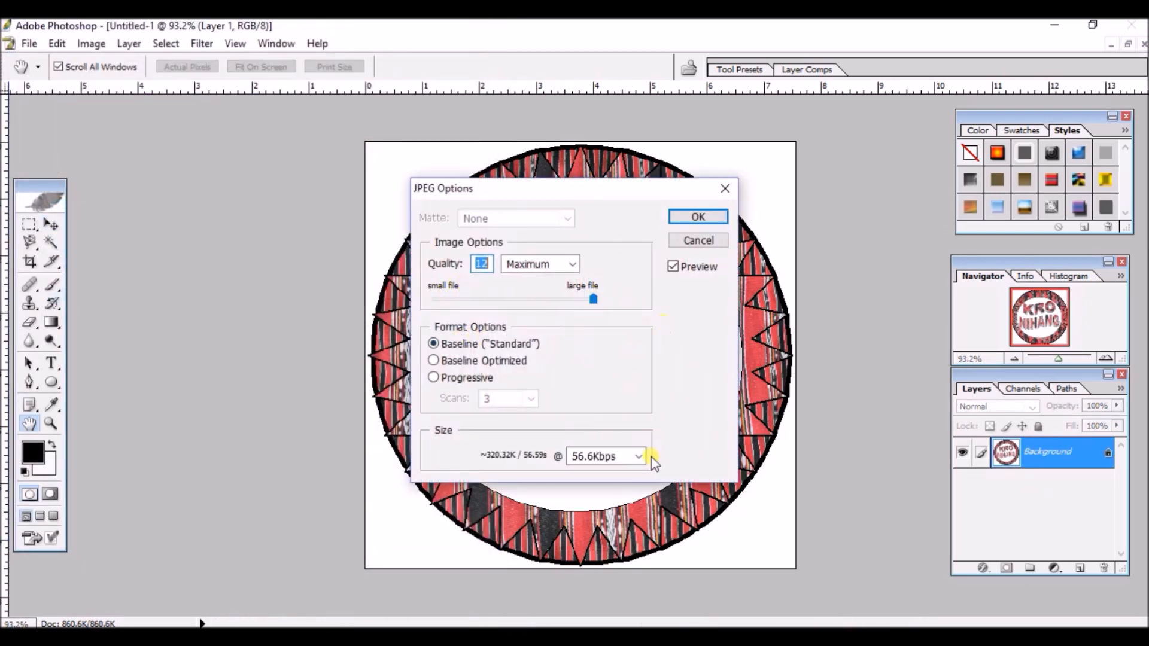
Set the JPEG size-preview speed to 2MBps and accept the options with Maximum quality 12 and Baseline ("Standard") format
click(634, 457)
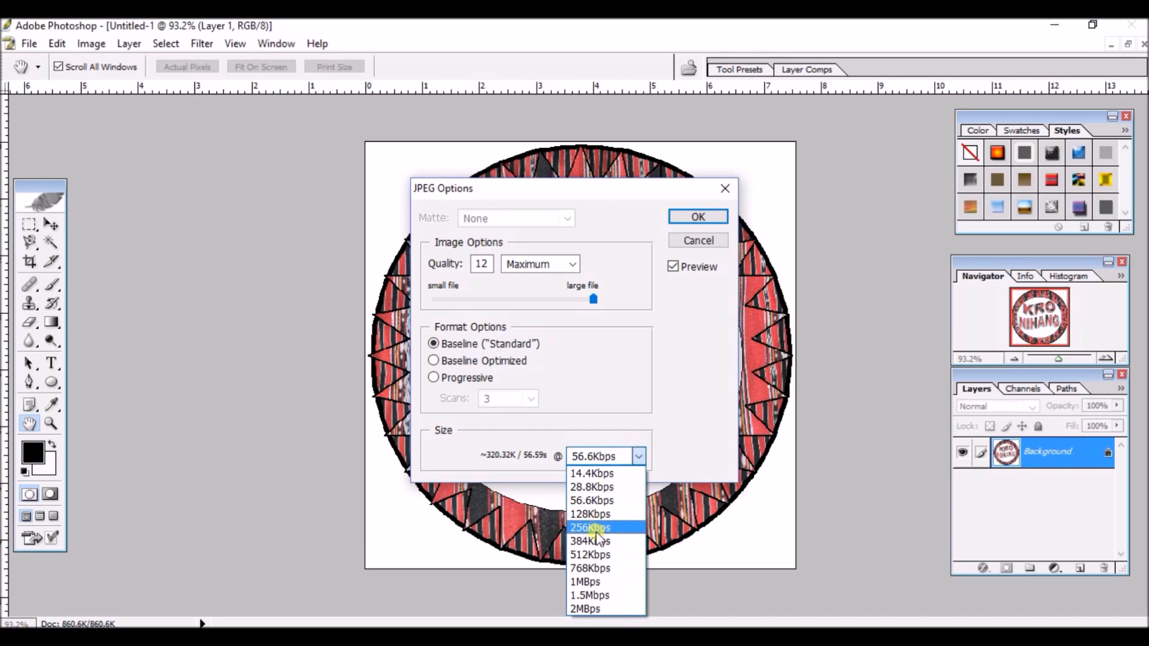
click(592, 611)
click(694, 219)
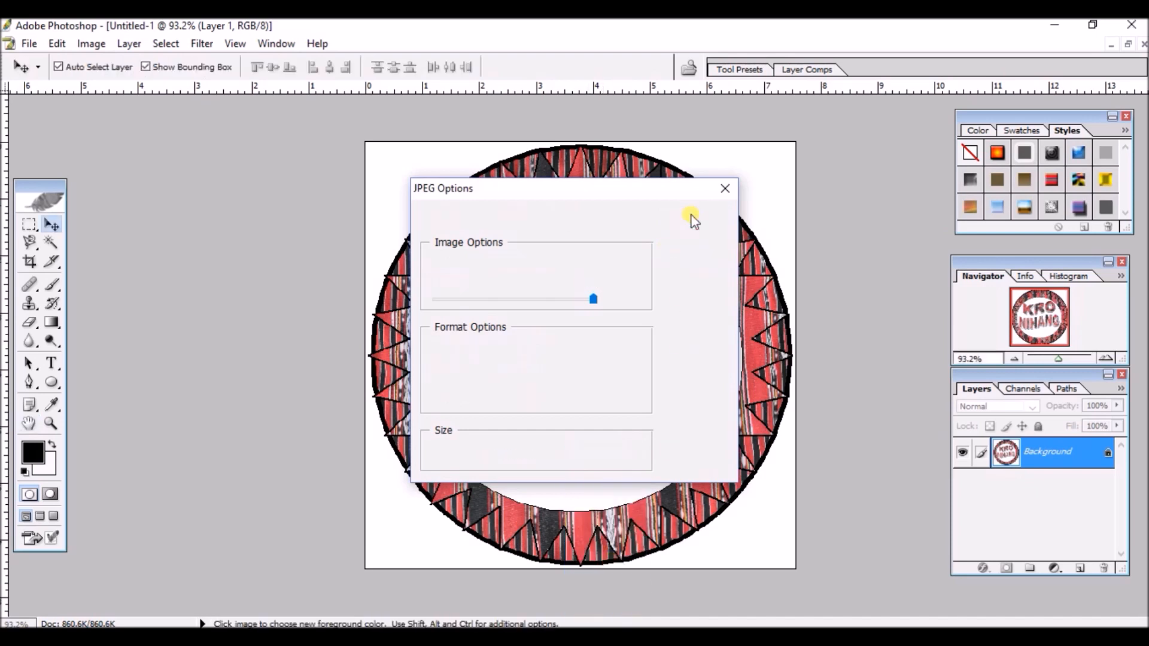
Minimize the image editor, open LOGO.jpg in Photos and examine the exported lettering and border up close
click(1054, 25)
click(432, 636)
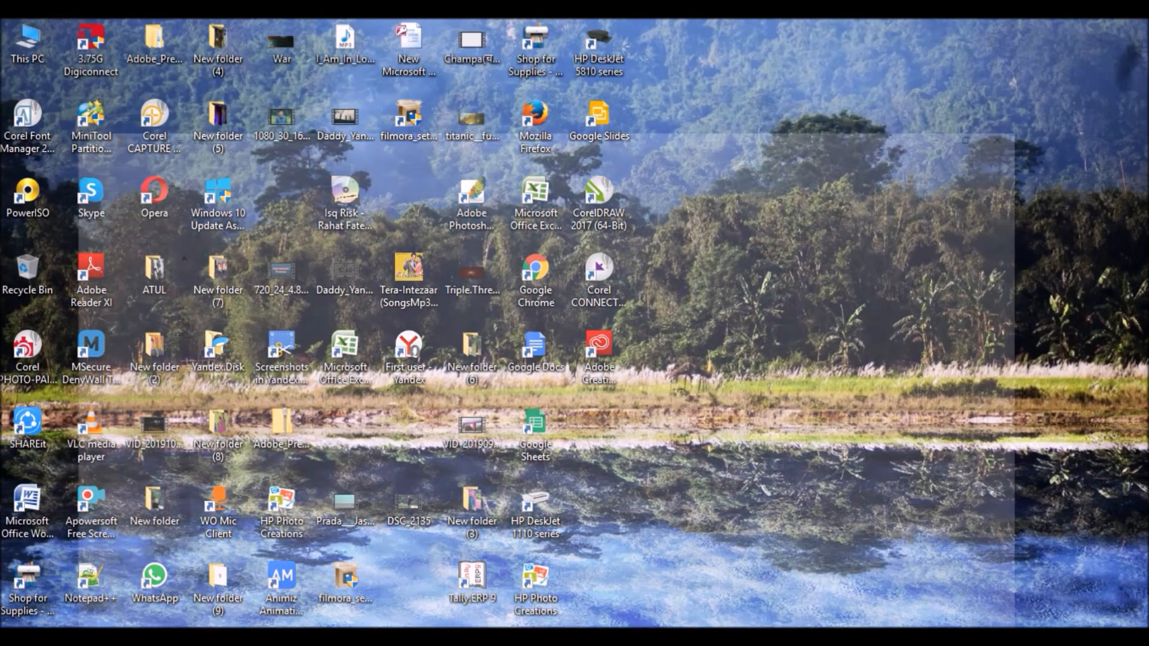
click(51, 471)
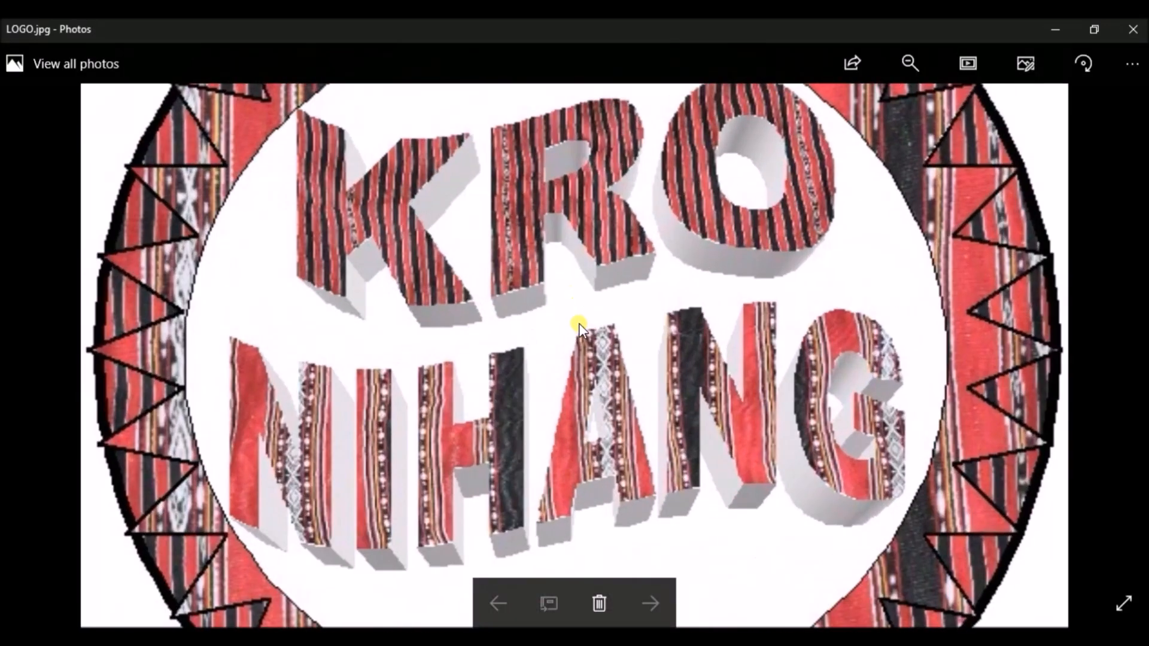
scroll(579, 323, up, 2)
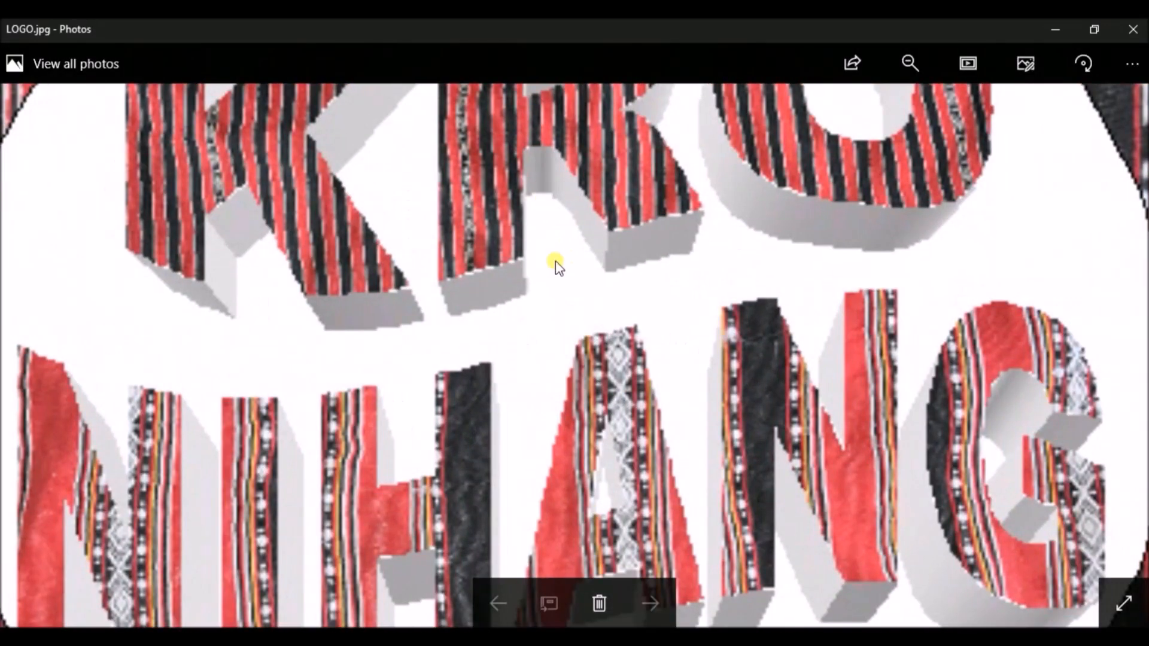
scroll(517, 318, down, 4)
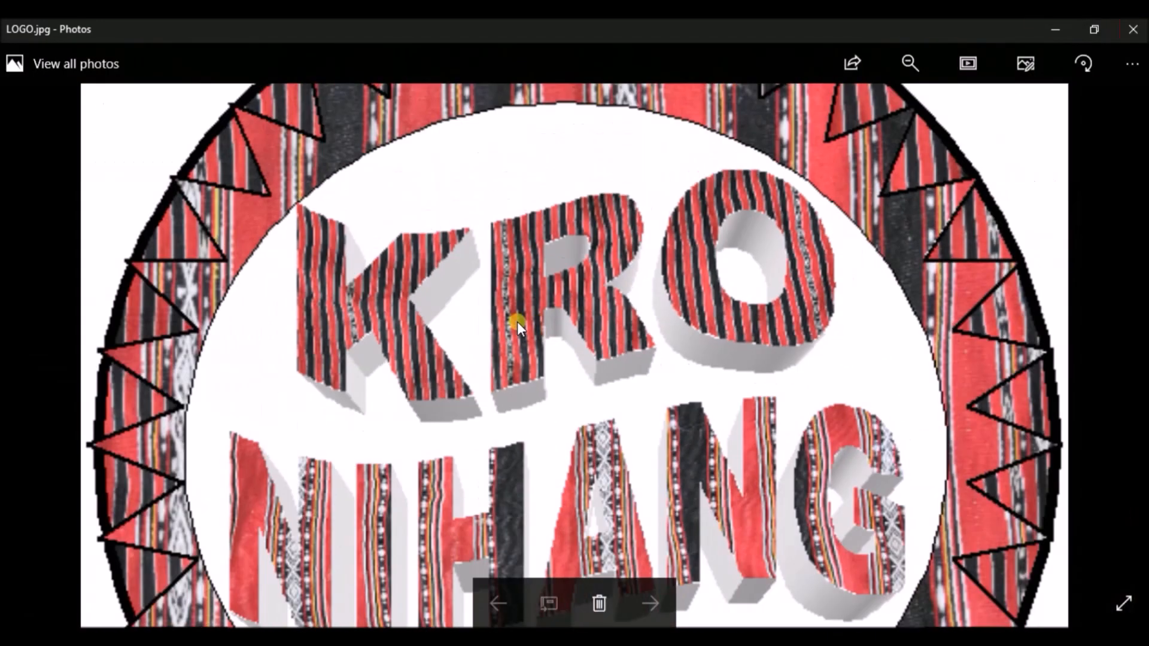